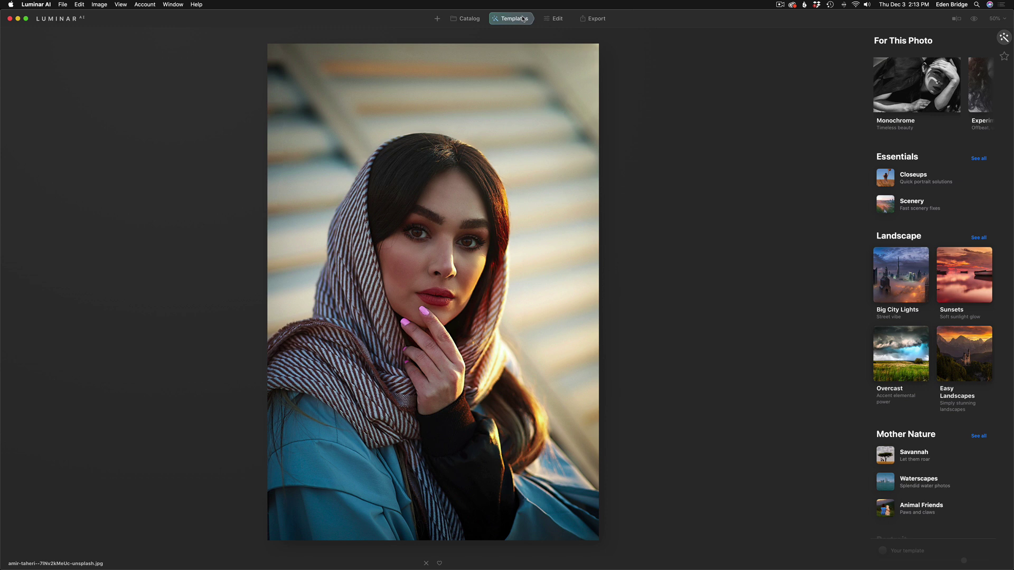
click(554, 21)
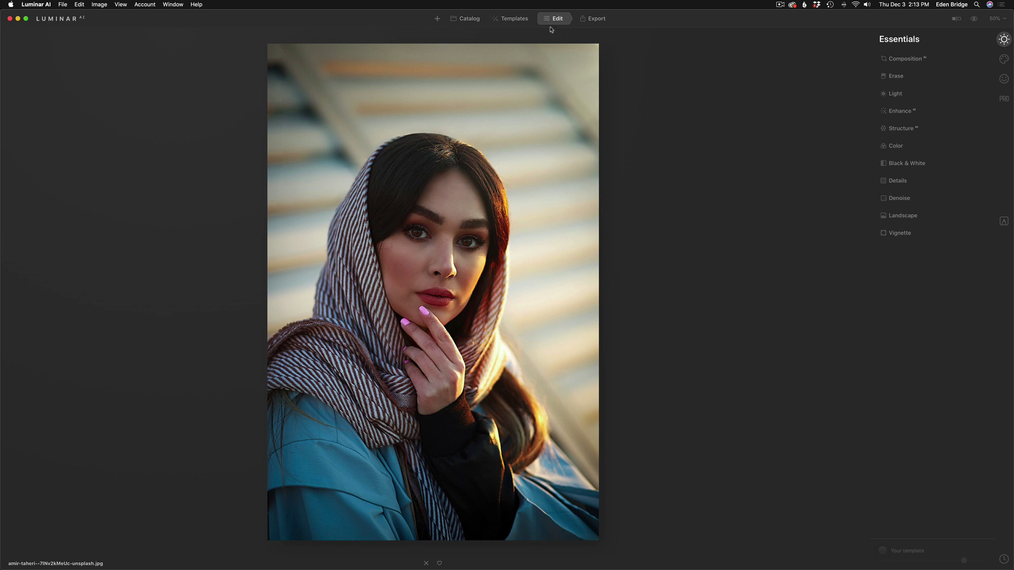
click(502, 19)
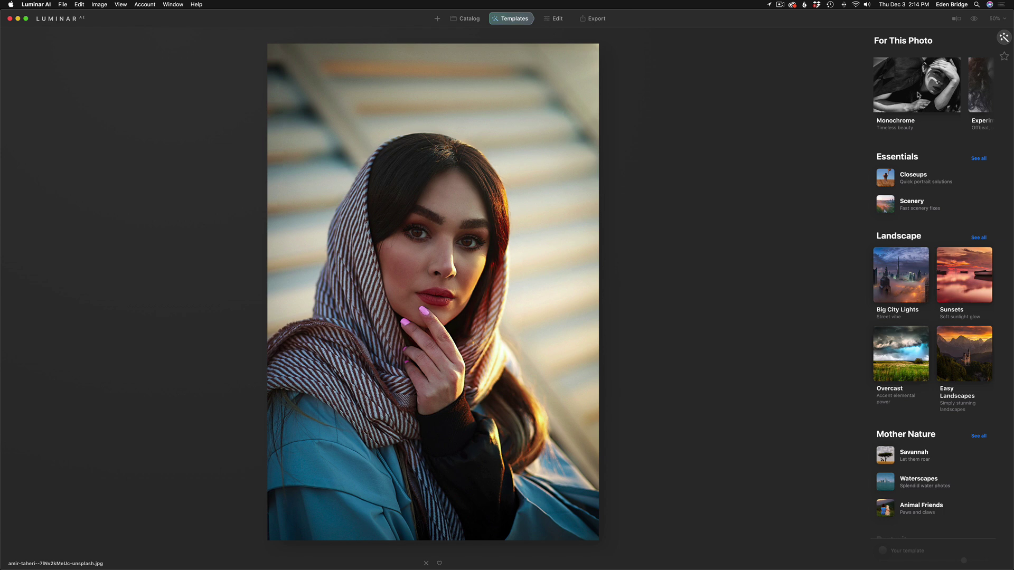
scroll(917, 95, right, 3)
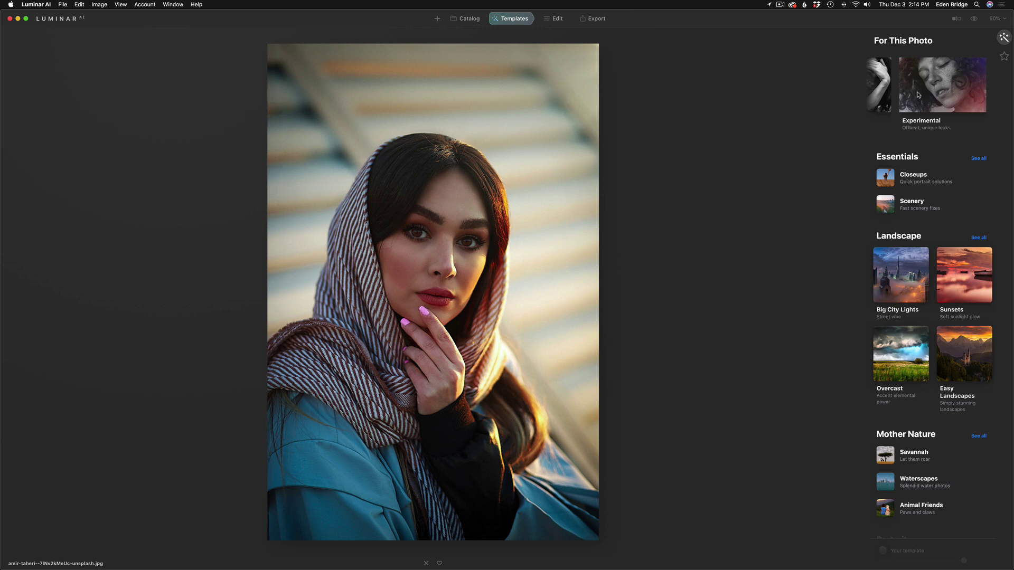
scroll(917, 95, right, 3)
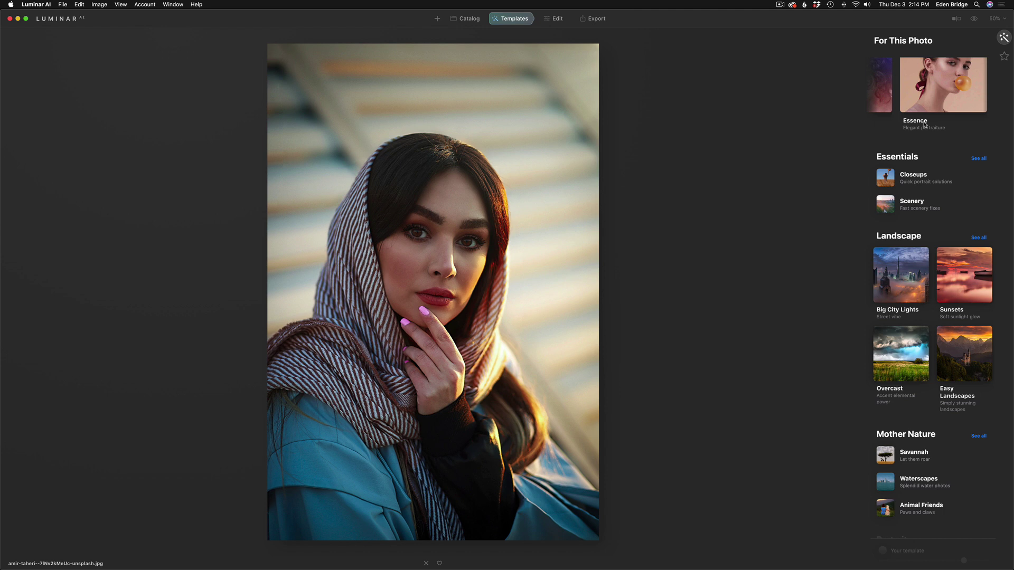
scroll(930, 88, left, 6)
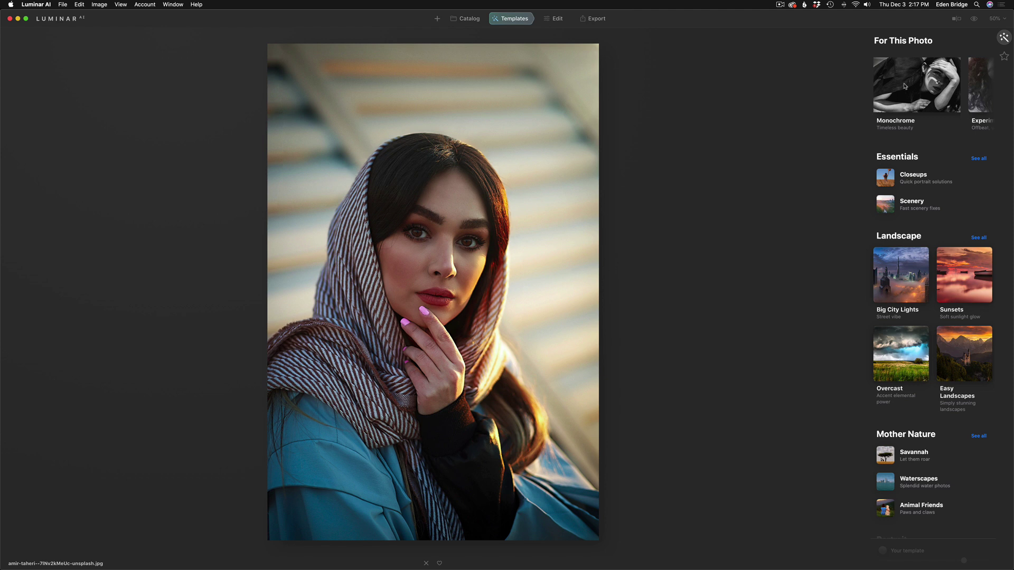
In the Monochrome collection, try Elegant Matte, Soulful, Film Grain and Lighthouse, then apply Low Key
click(904, 85)
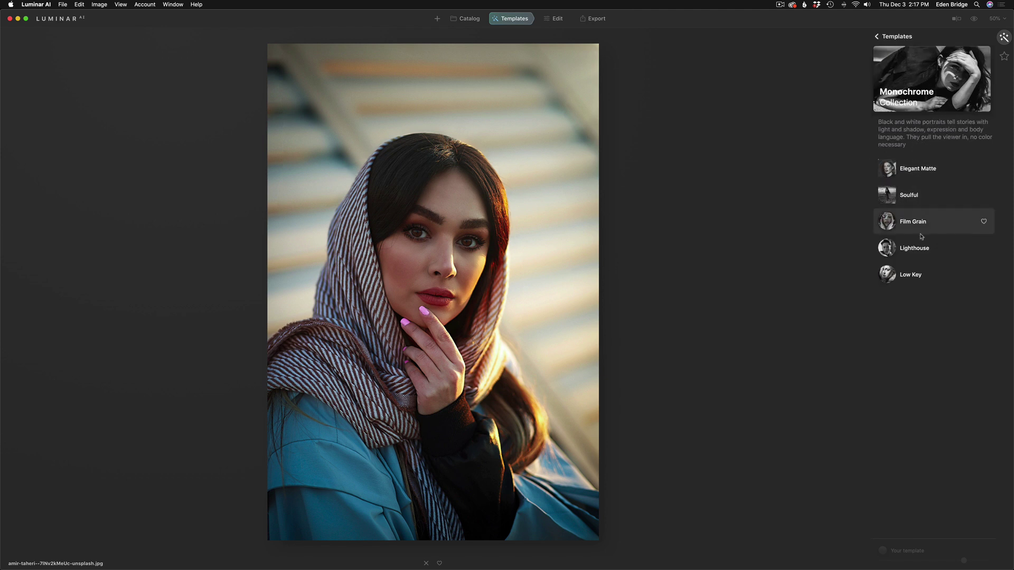
click(917, 173)
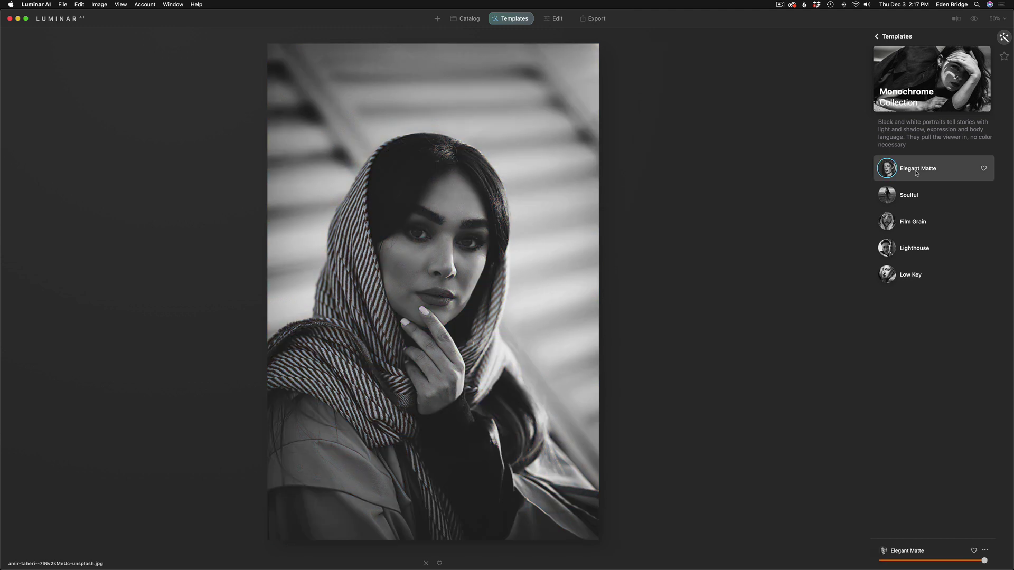
click(906, 196)
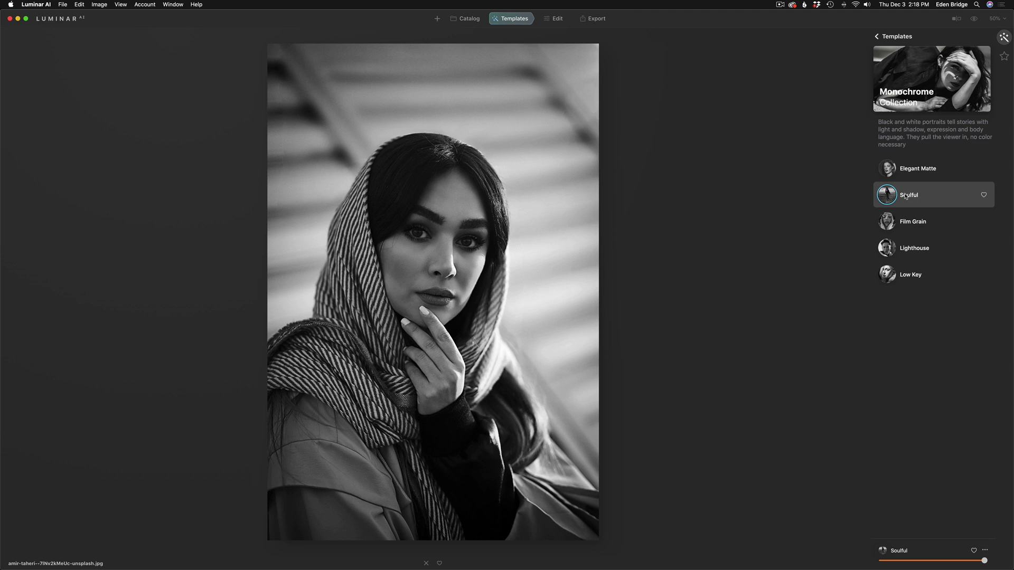
click(912, 225)
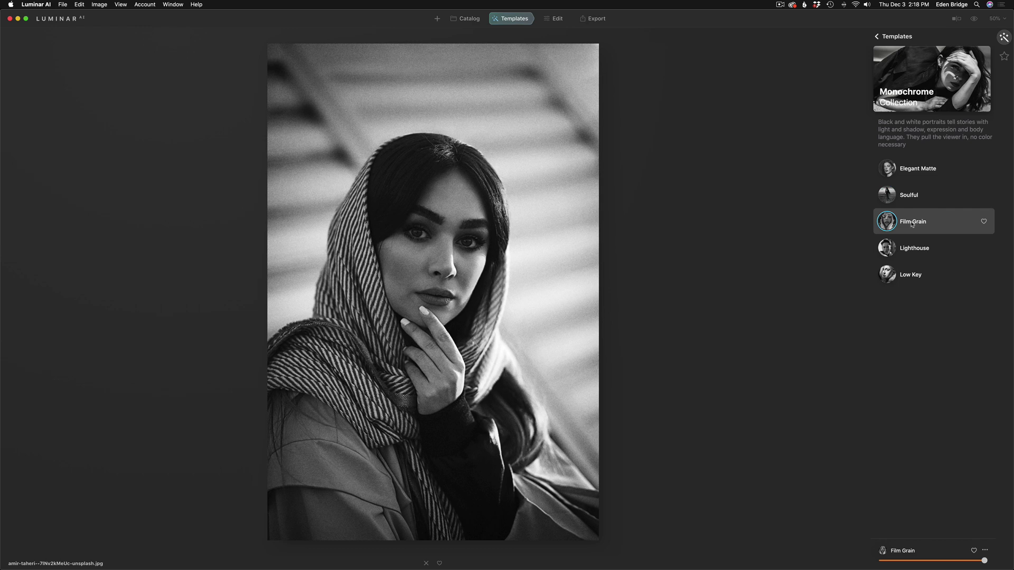
click(914, 251)
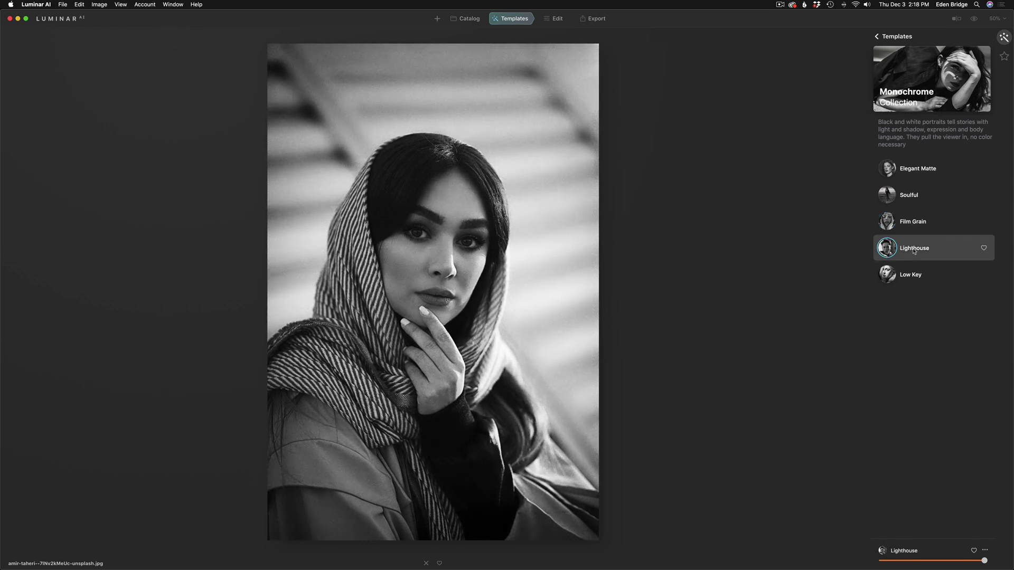
click(916, 279)
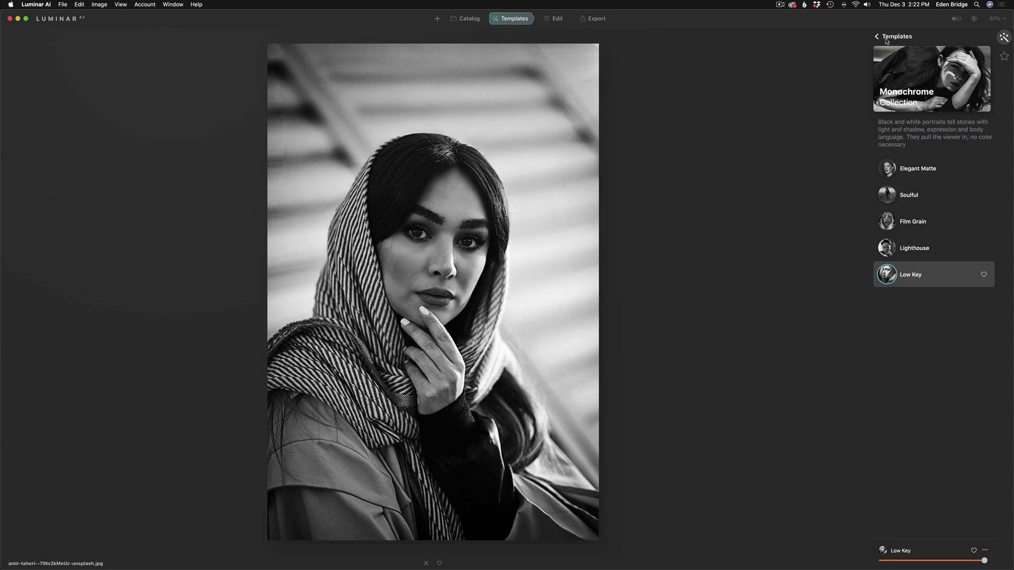
In the Experimental collection, try Burned Film, Celebrate, Cold Frame, Color Ramp and Glow, then apply Feather Light
click(887, 42)
scroll(912, 74, right, 3)
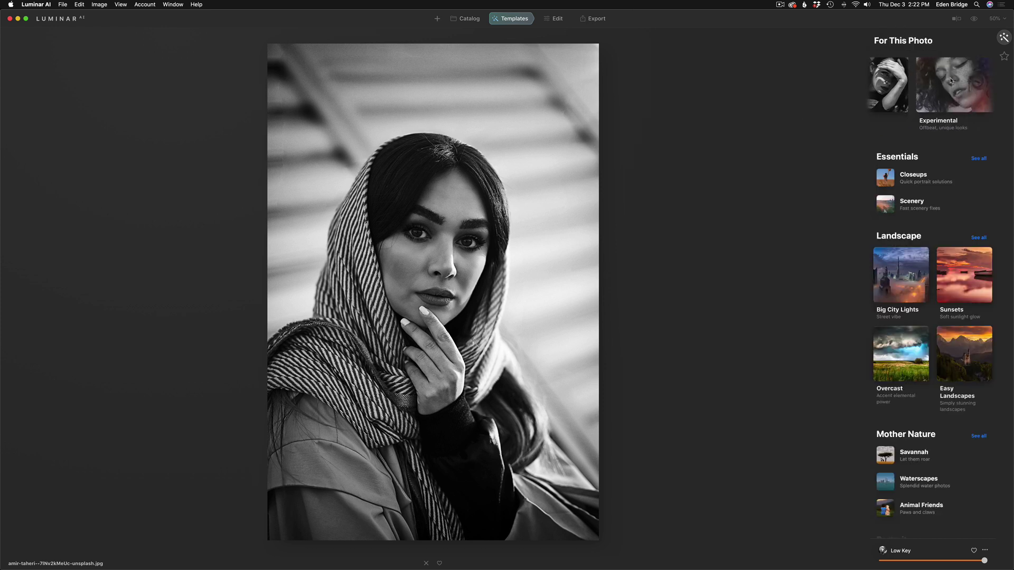
click(950, 81)
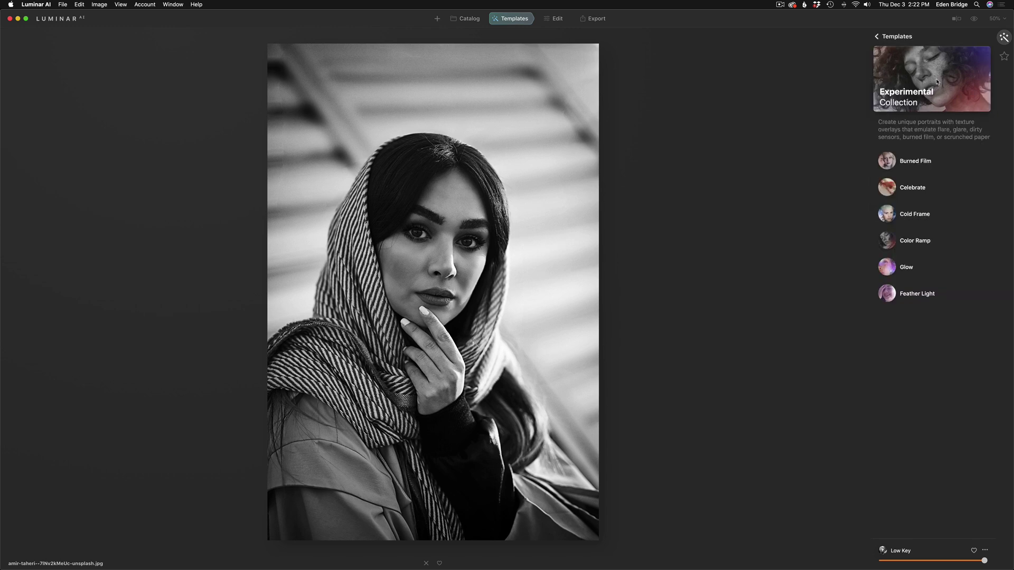
click(909, 162)
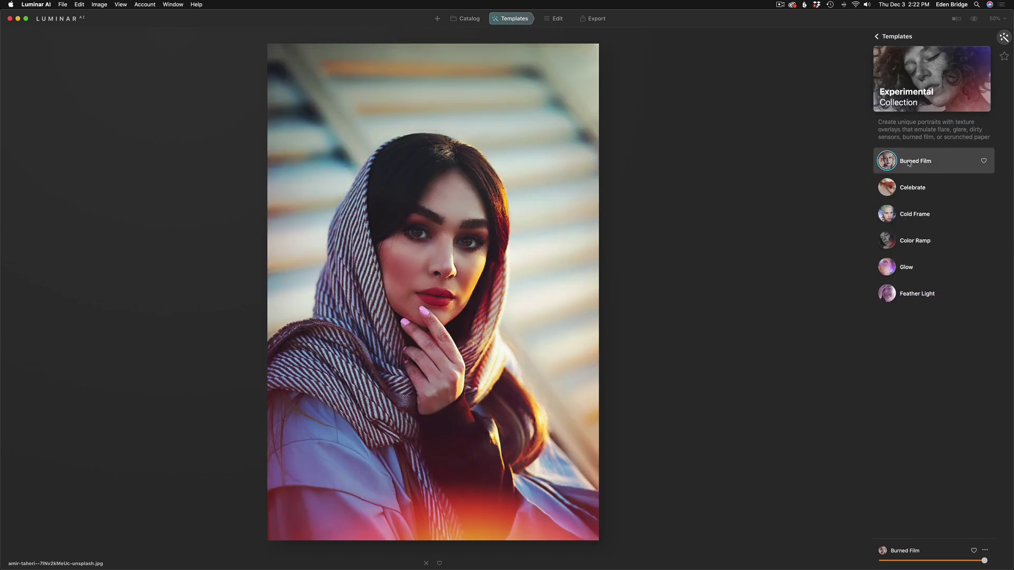
click(911, 192)
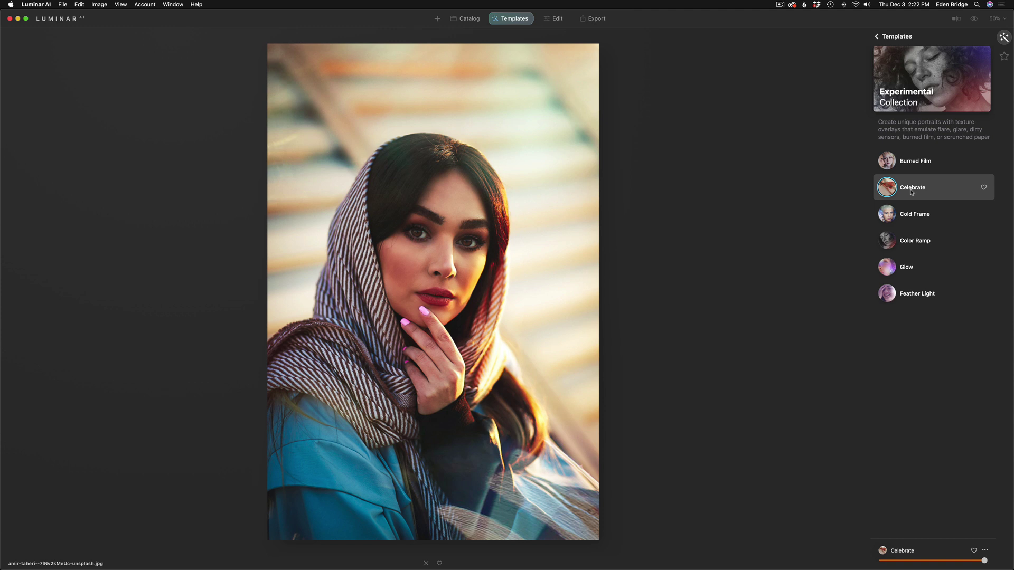
click(915, 217)
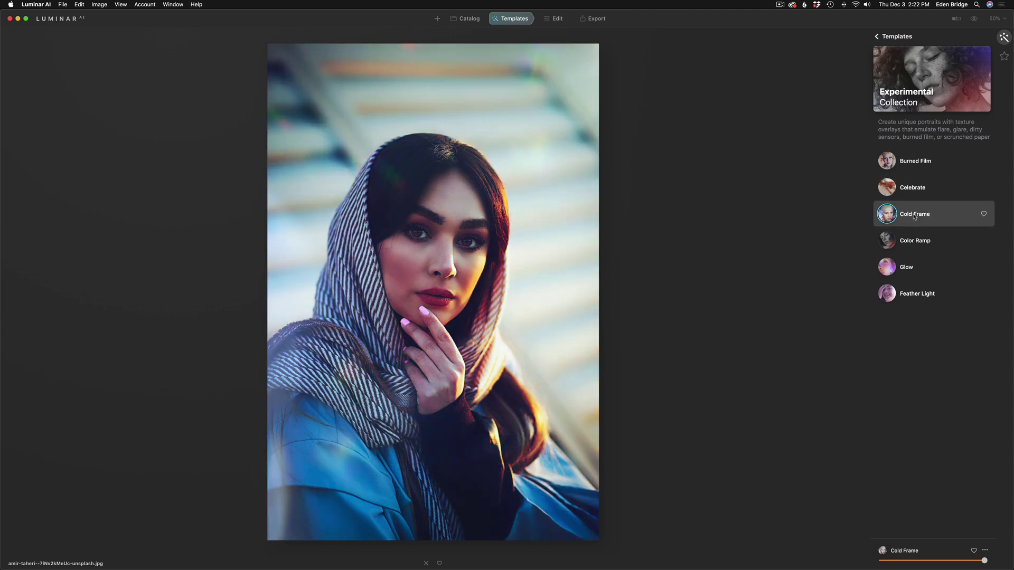
click(914, 243)
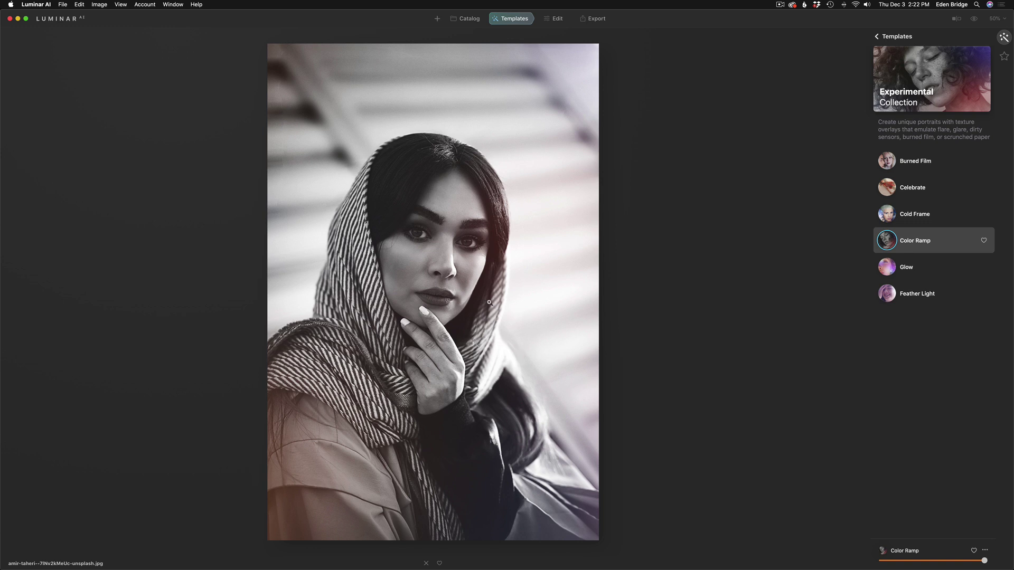
click(920, 270)
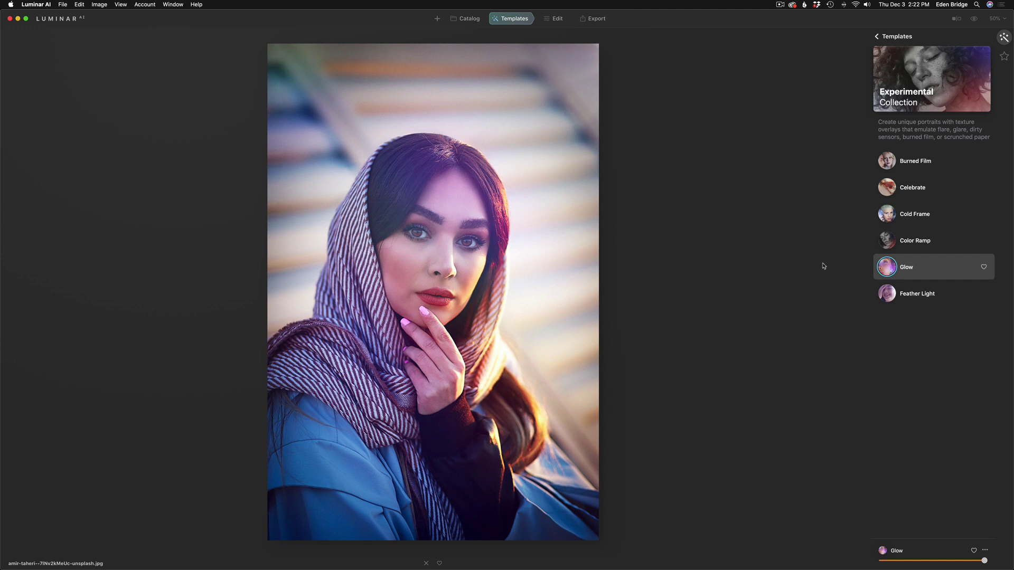
click(896, 298)
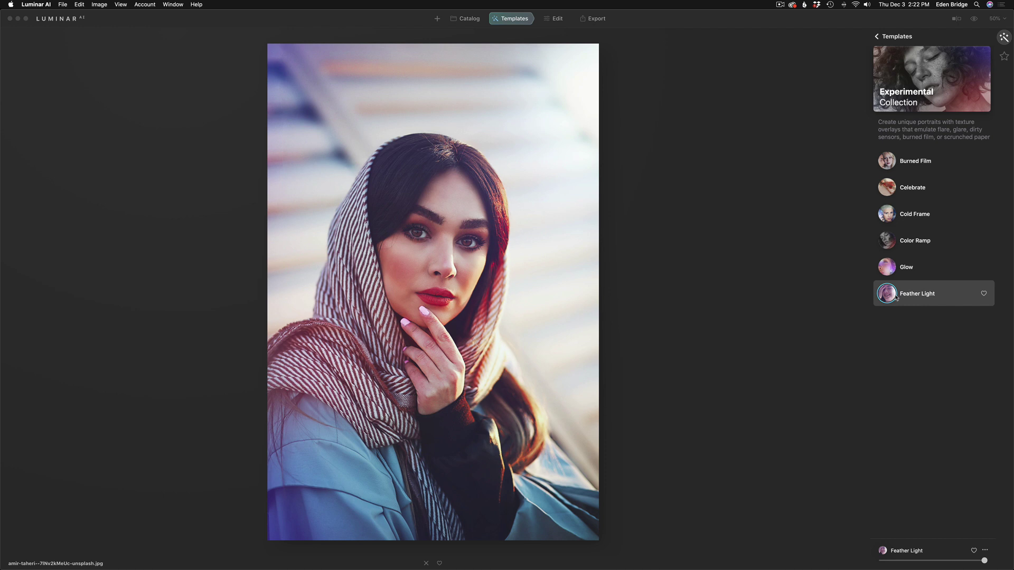
In the Essence collection, try Still Frame, Marquee, Fashionista and Rembrandt, apply Flawless, then return to the overview
click(883, 39)
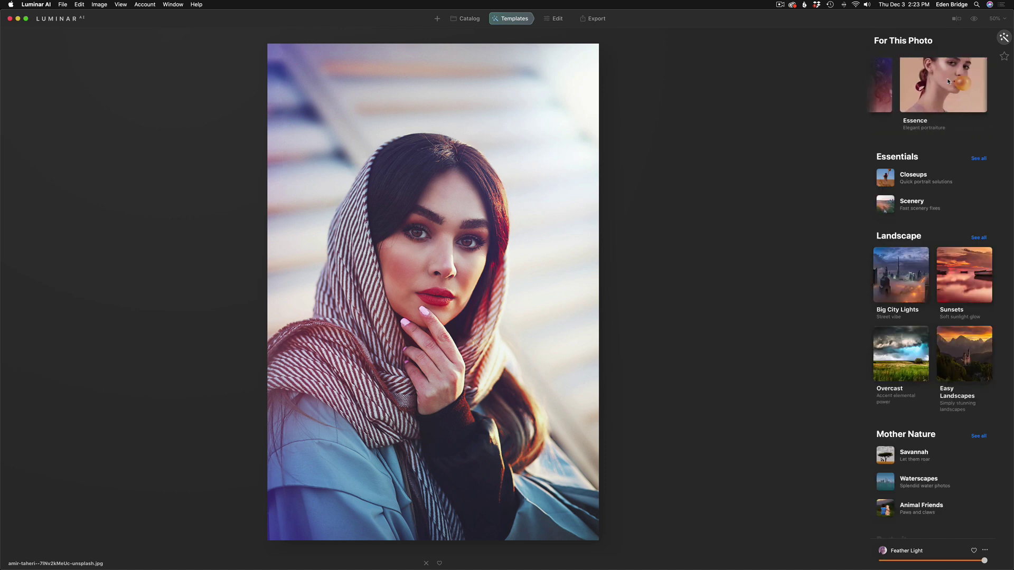
click(948, 81)
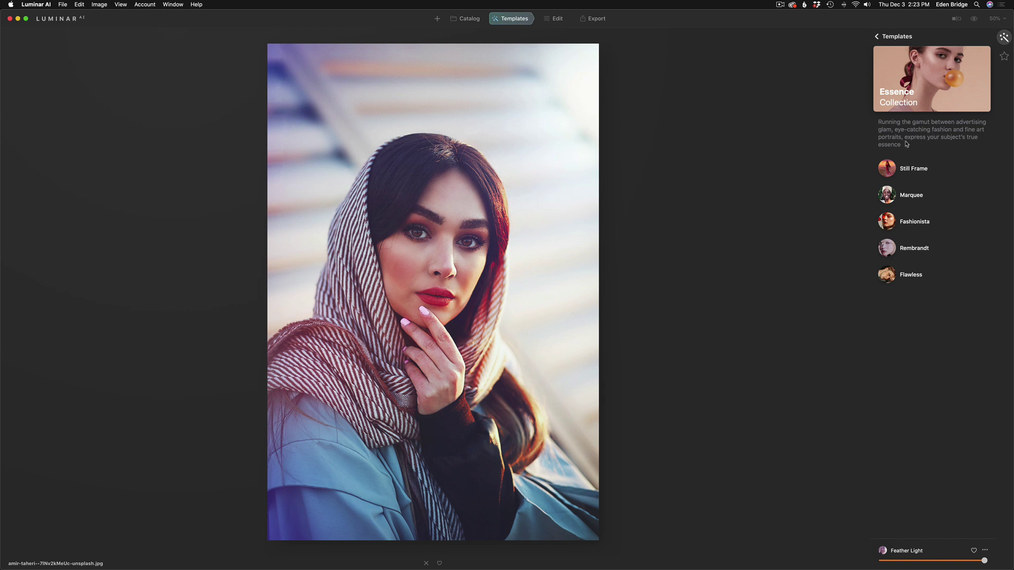
click(917, 172)
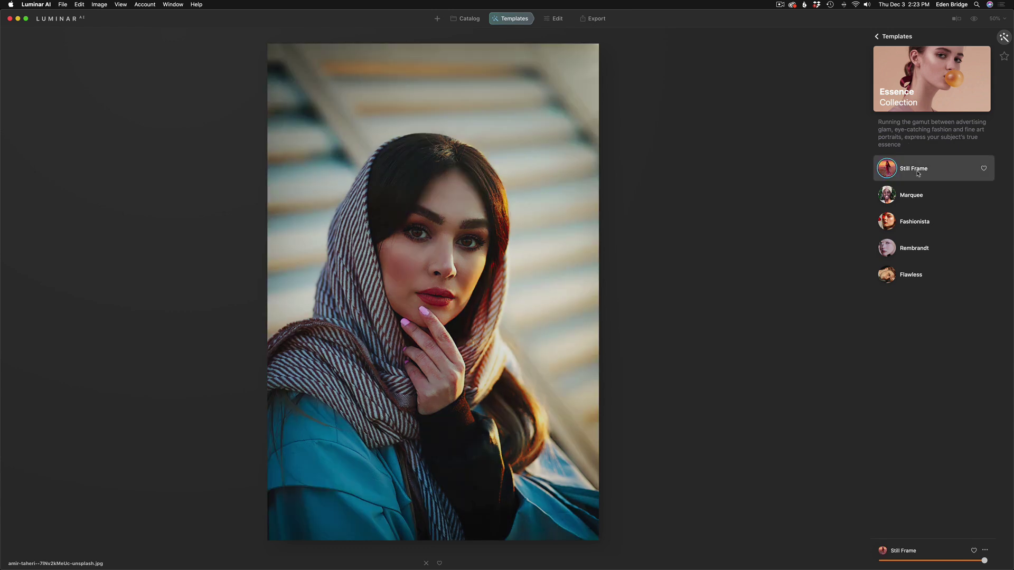
click(913, 198)
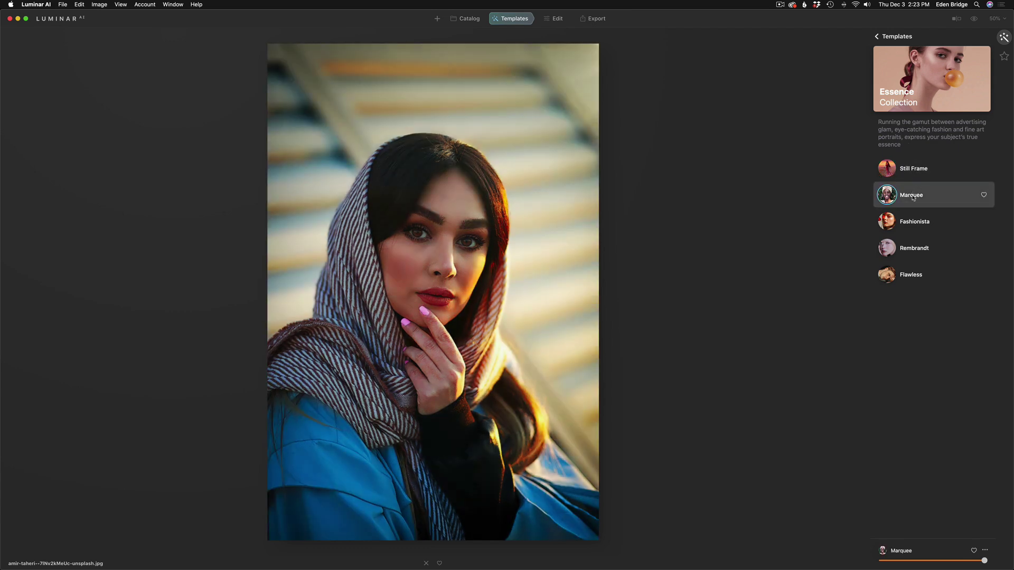
click(909, 225)
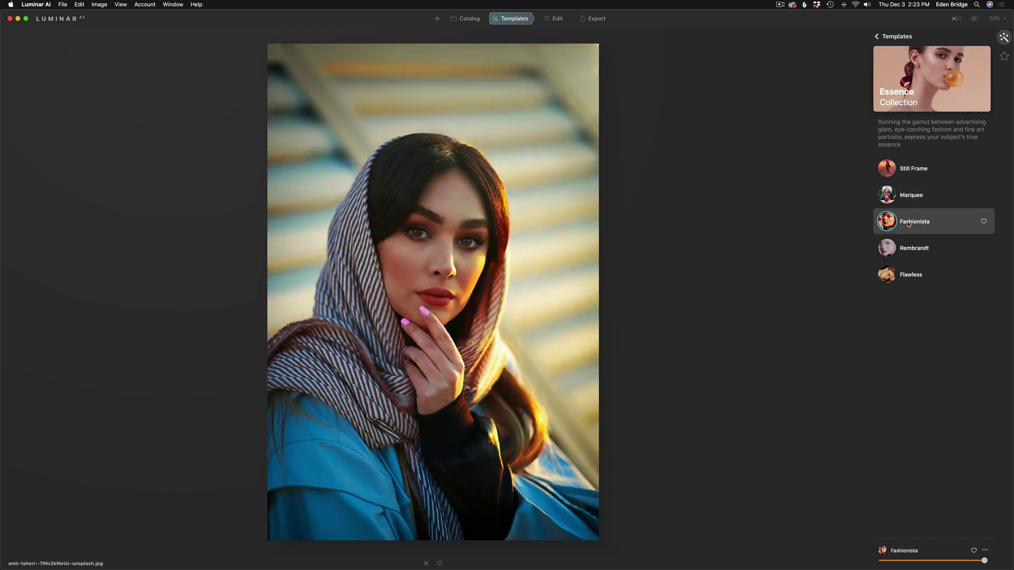
click(916, 252)
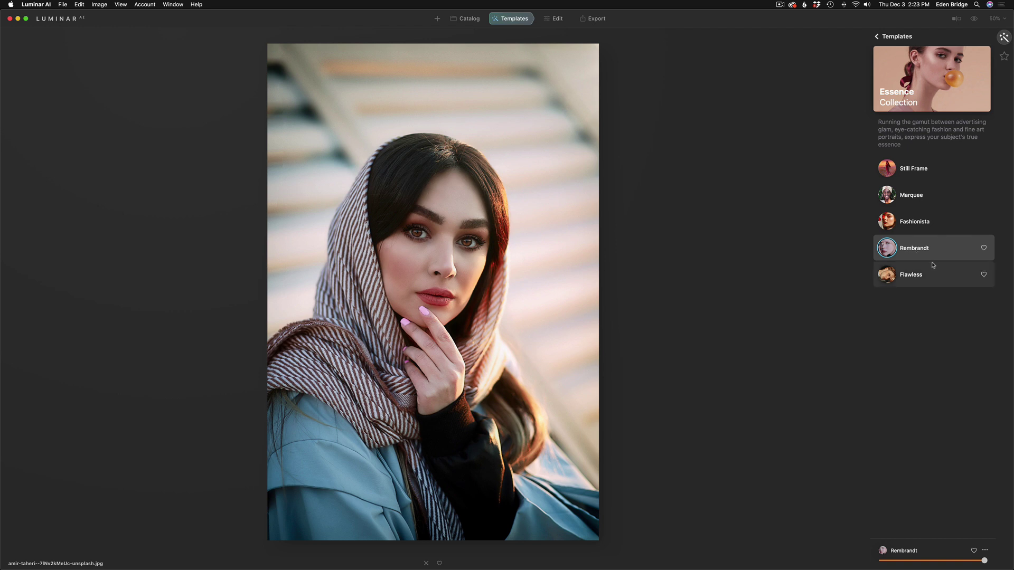
click(915, 276)
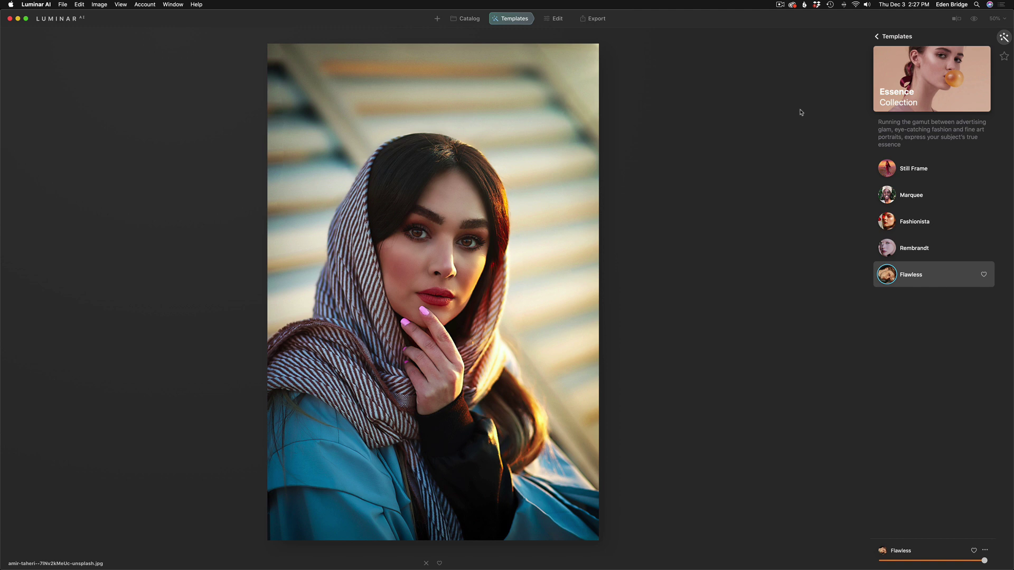
click(893, 37)
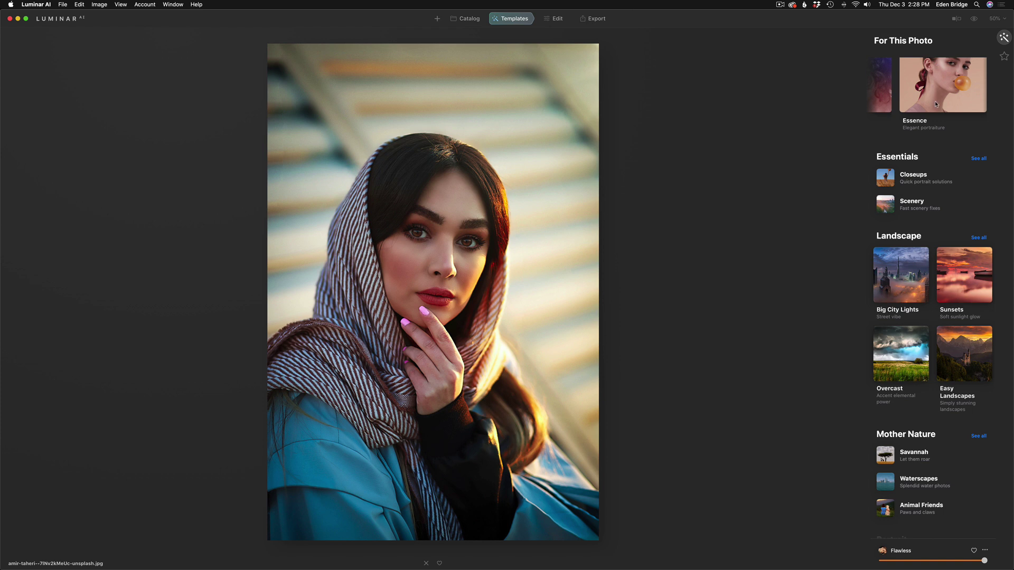
In Portrait > Easy Portraits, preview High Key, Tack Sharp, Fade and Vignette, then apply Low Key
scroll(933, 173, down, 6)
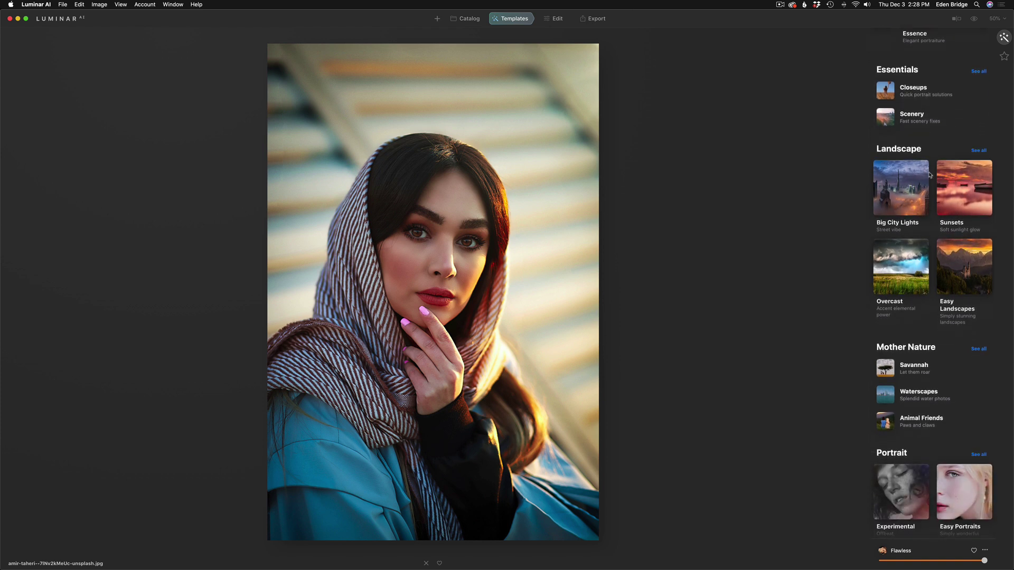
scroll(928, 176, down, 6)
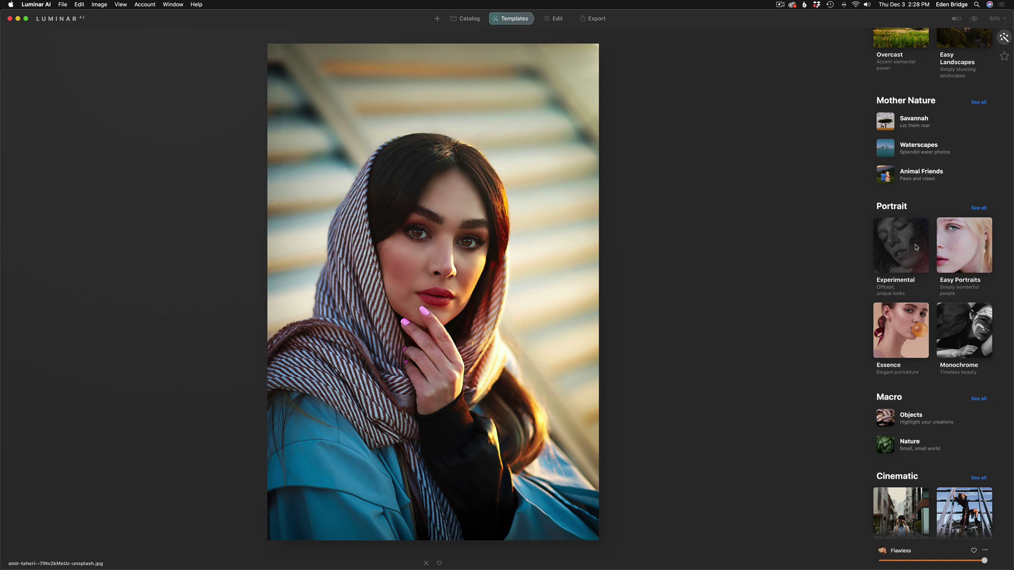
click(978, 209)
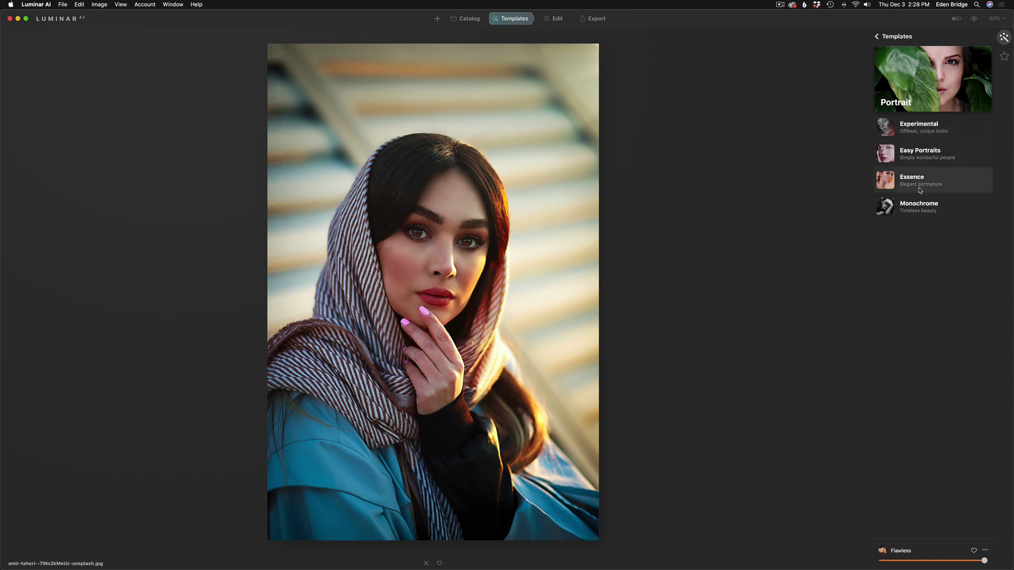
click(917, 154)
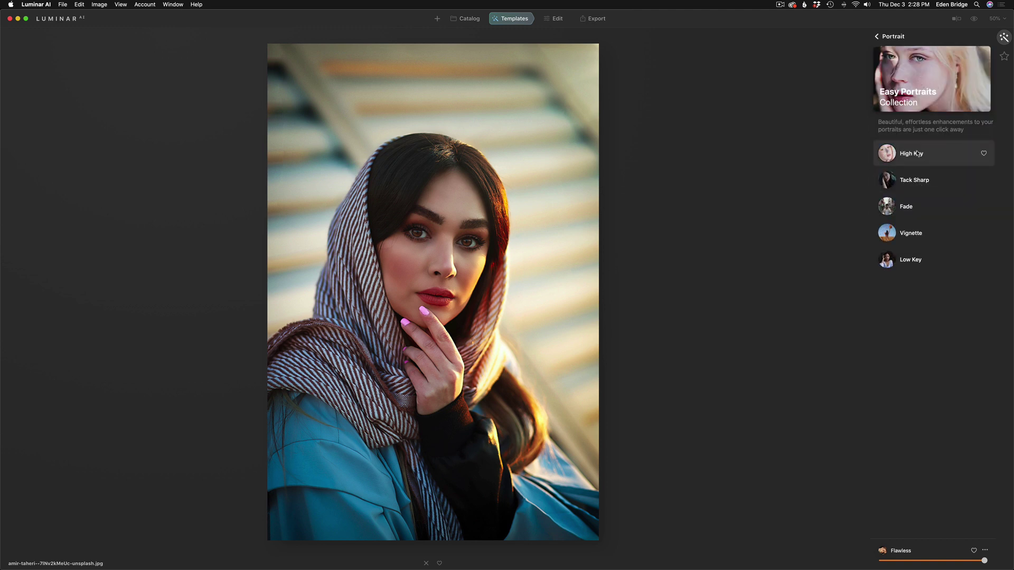
click(916, 156)
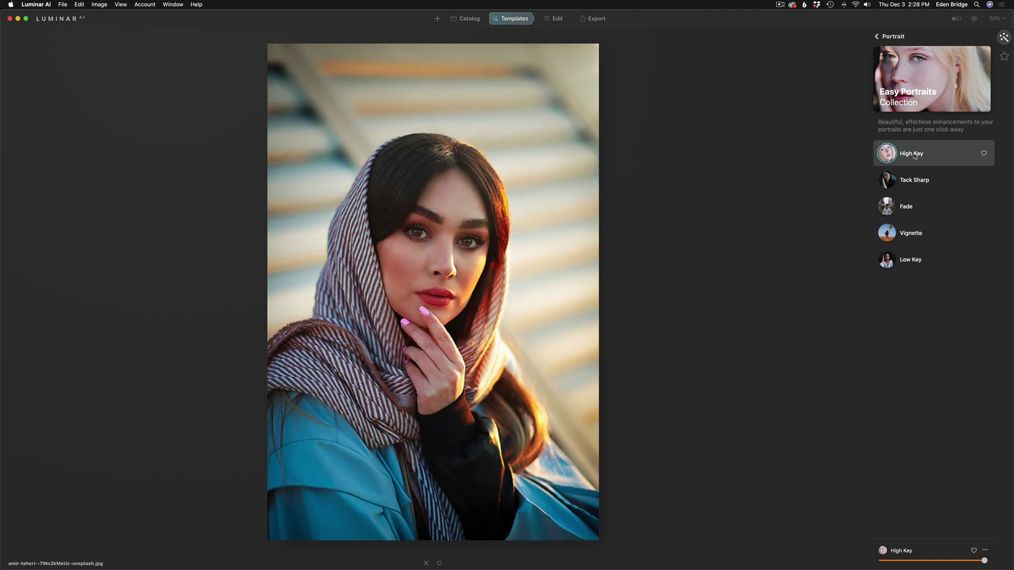
click(920, 182)
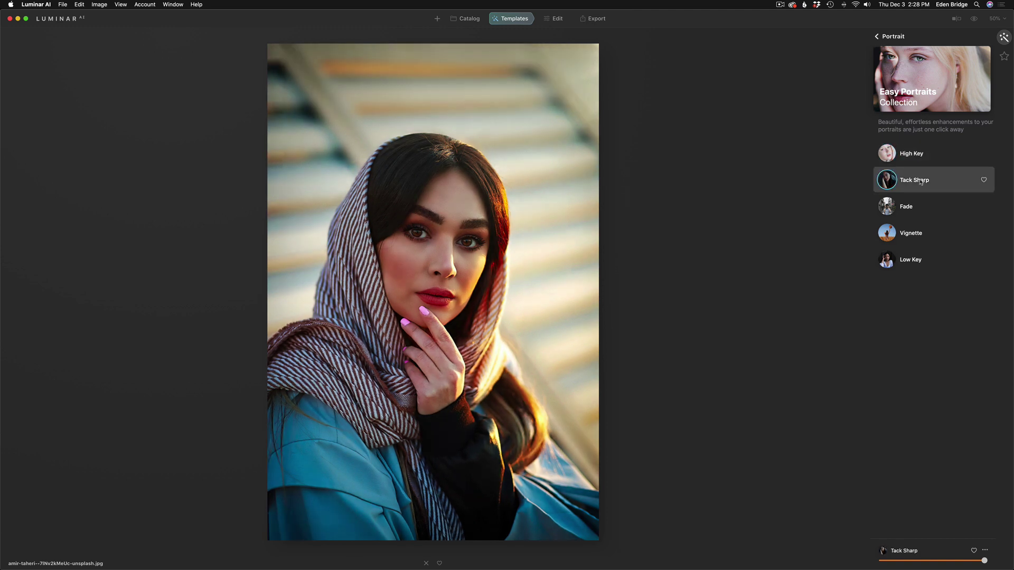
click(912, 210)
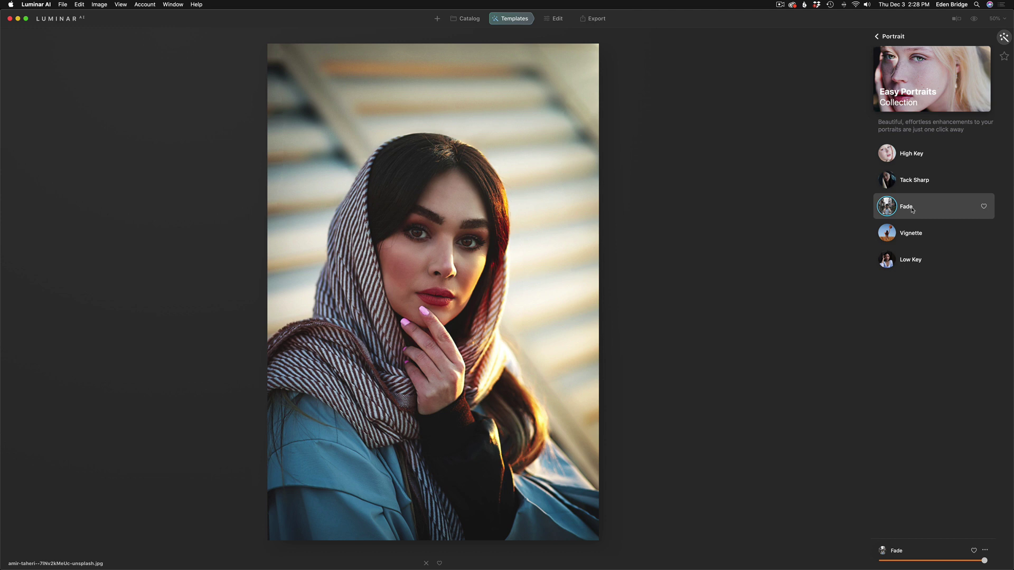
click(910, 236)
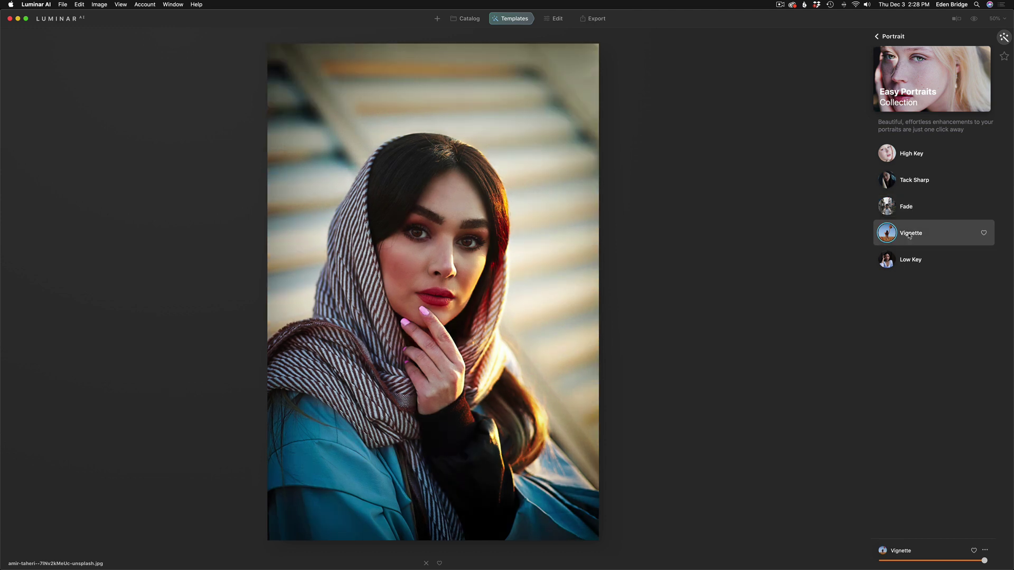
click(910, 263)
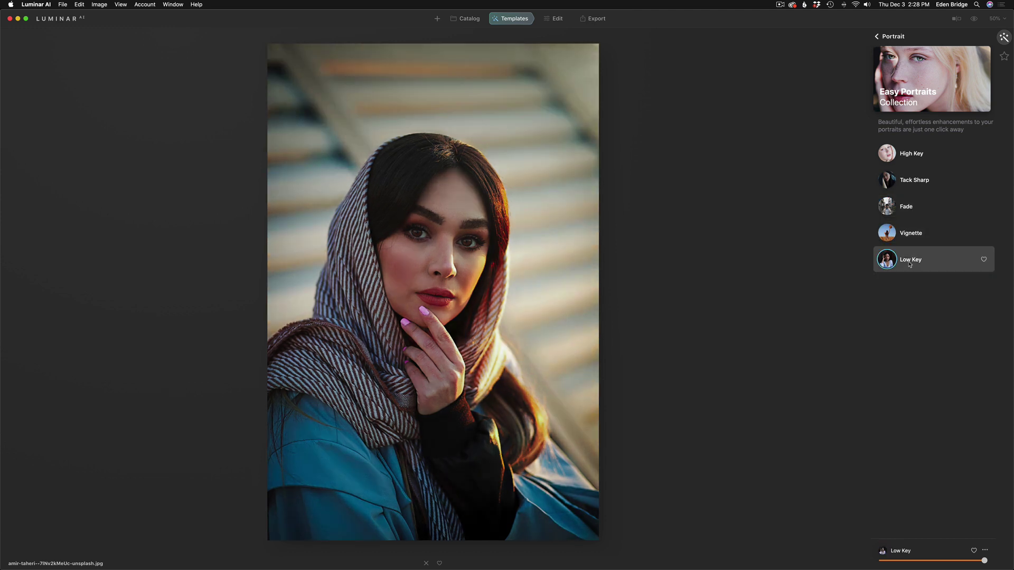
click(894, 36)
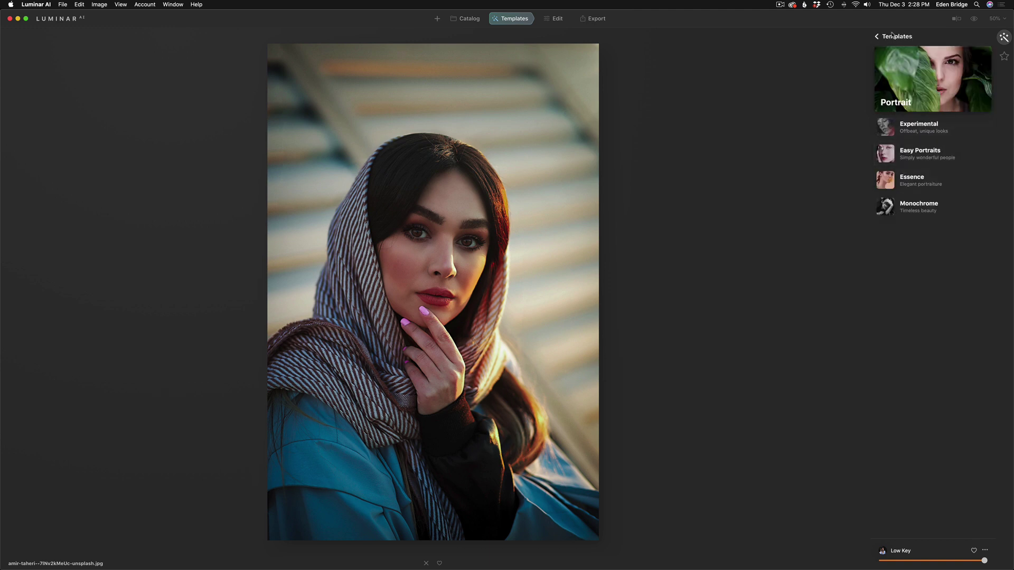
Navigate to the Cinematic category's Blockbuster template collection
click(892, 36)
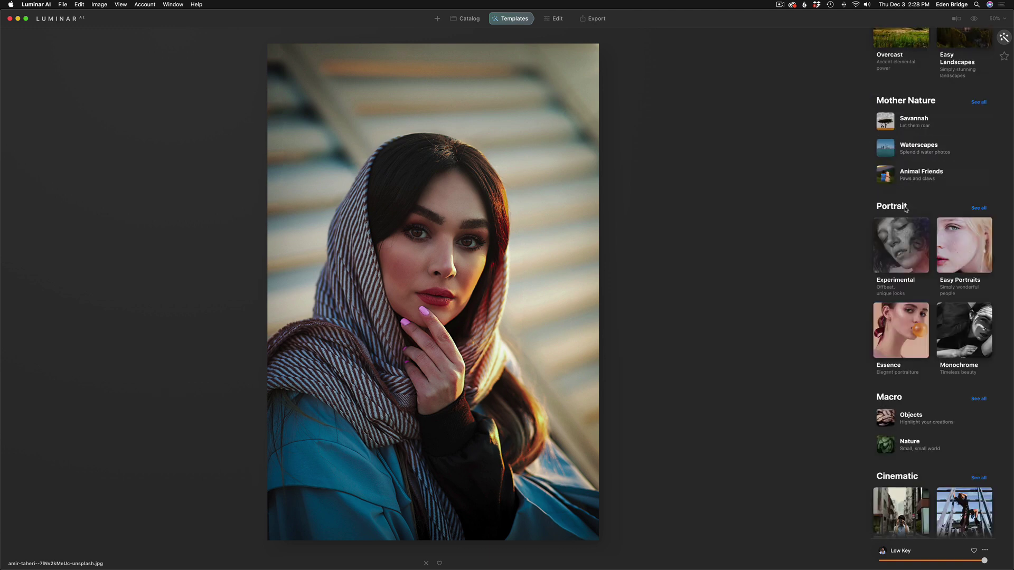
scroll(908, 222, down, 2)
scroll(911, 241, down, 5)
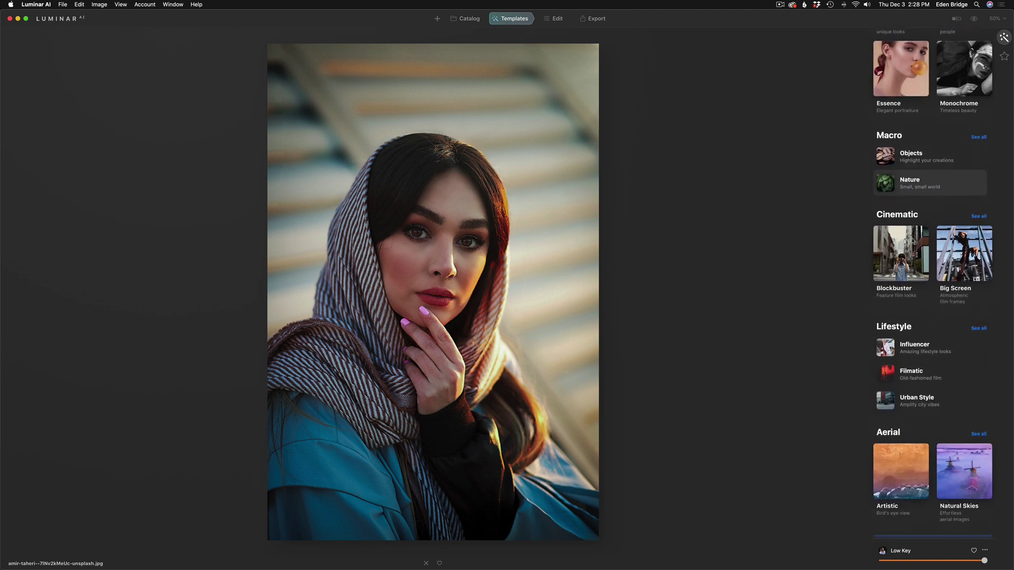
click(978, 210)
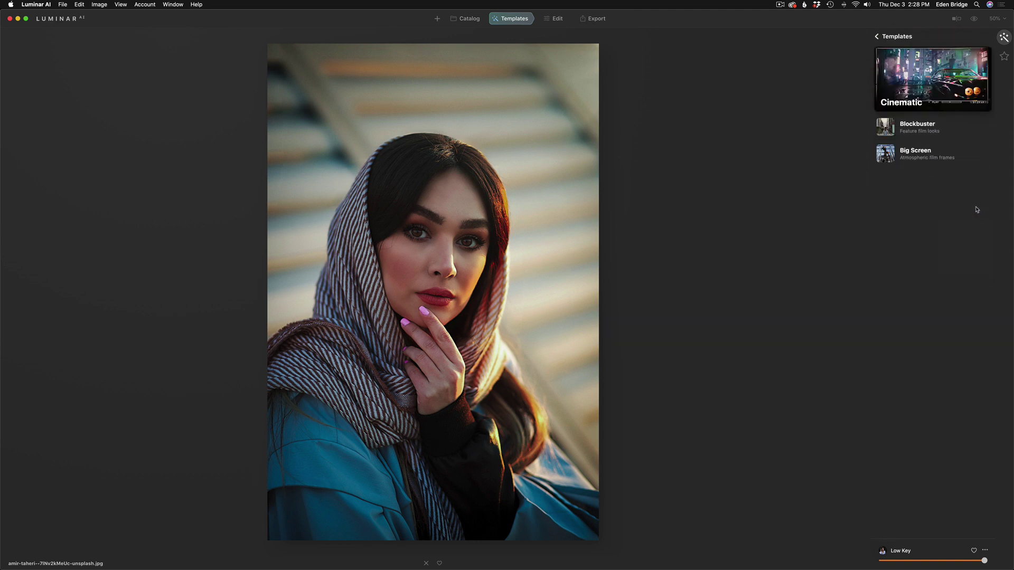
click(905, 126)
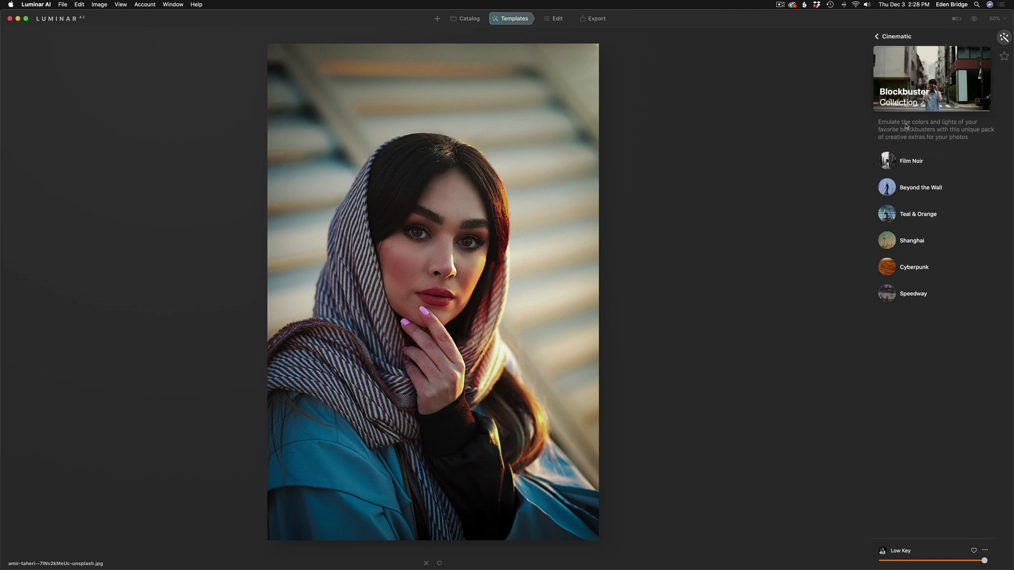
Preview Film Noir, Beyond the Wall, Teal & Orange, Shanghai and Cyberpunk, then apply Speedway
click(912, 163)
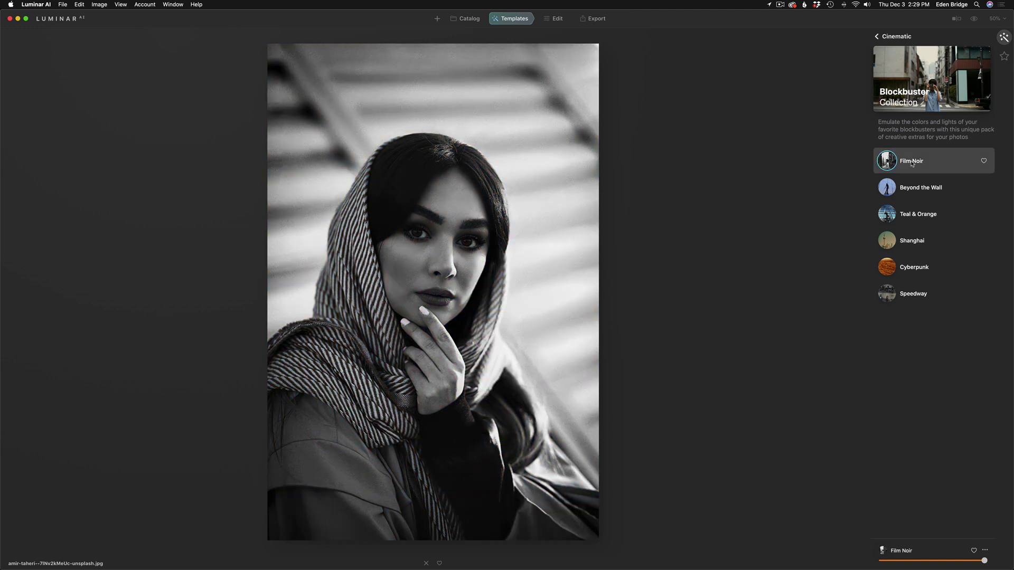
click(915, 192)
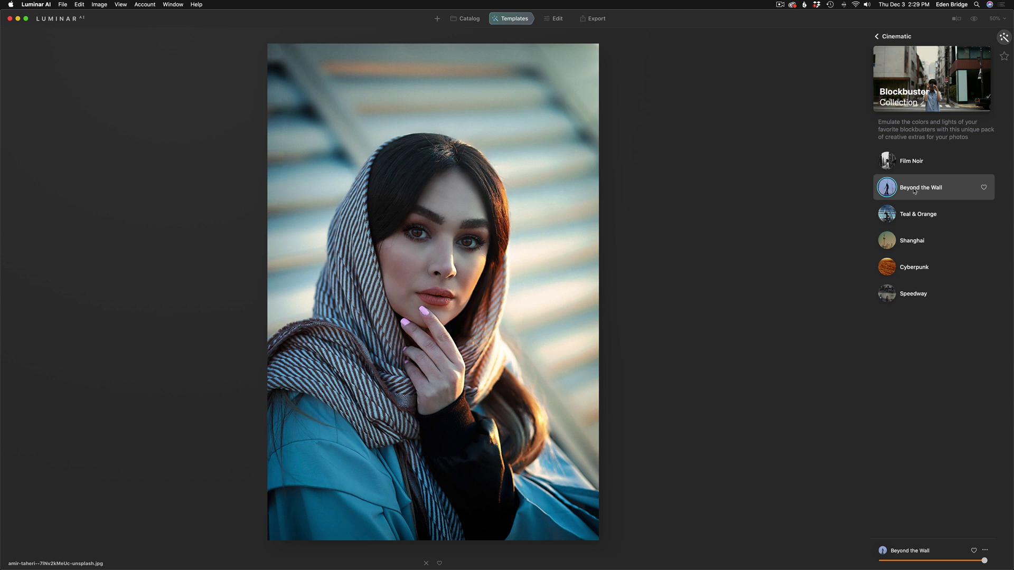
click(919, 217)
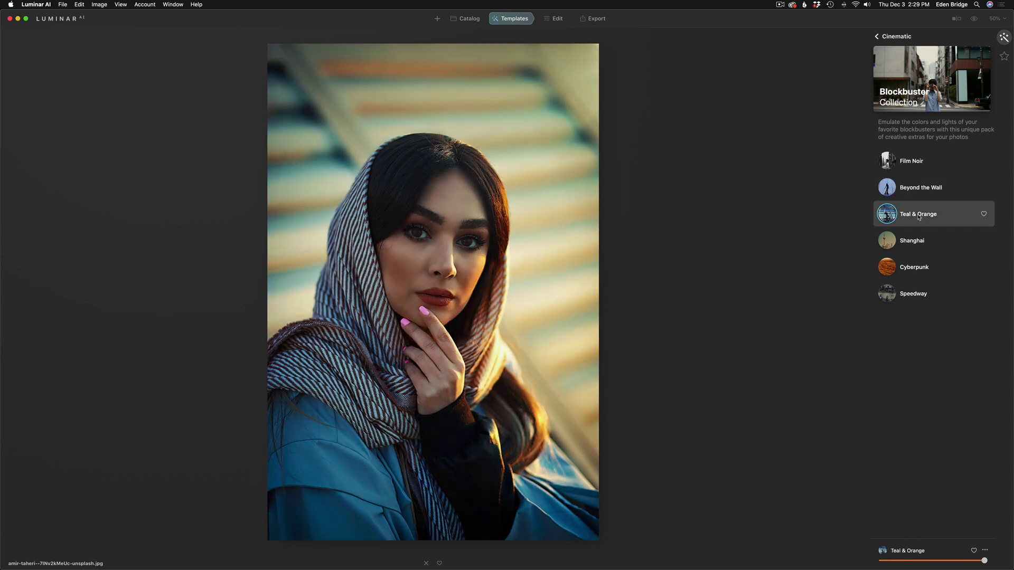
click(916, 245)
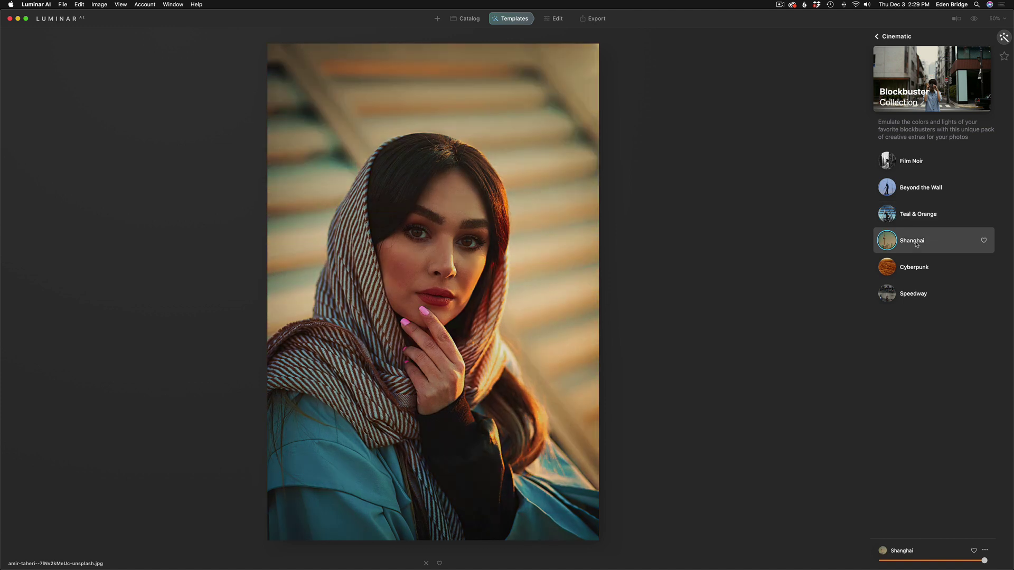
click(917, 268)
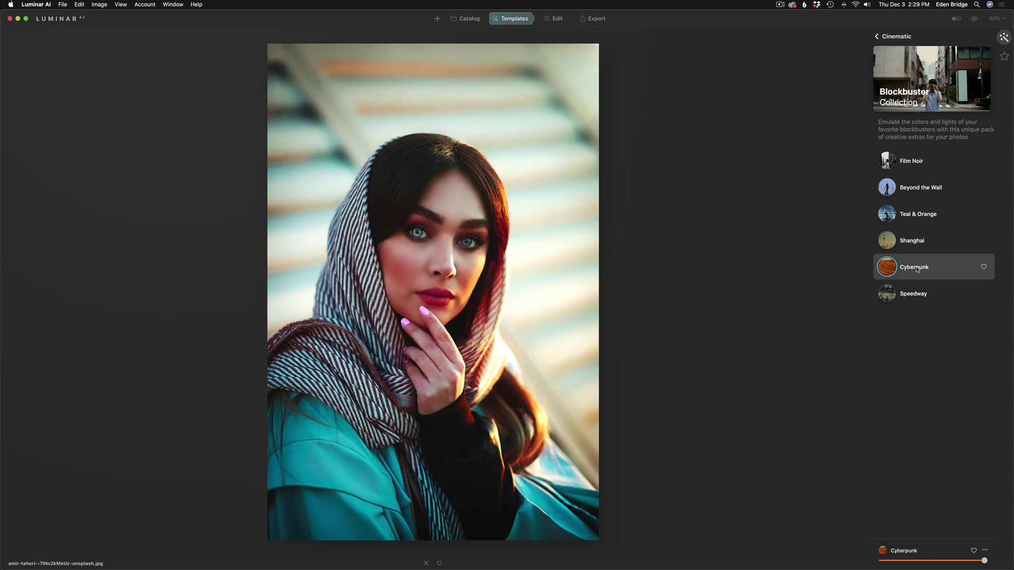
click(914, 294)
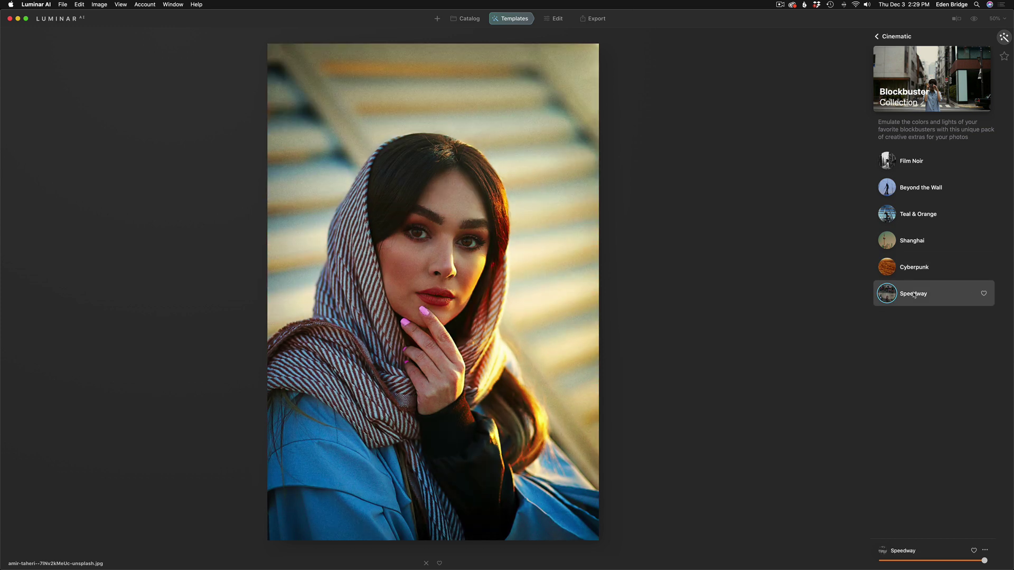
In Big Screen, preview Travelogue, Soft Box, Bar Noir, Sunshine and Dark Forest, then apply Cold Frame
click(889, 36)
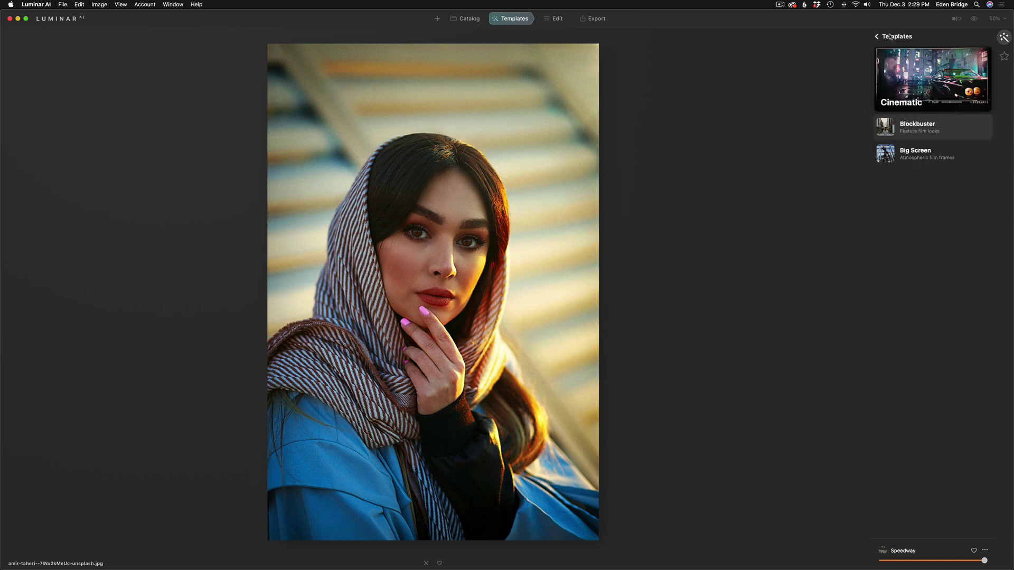
click(916, 154)
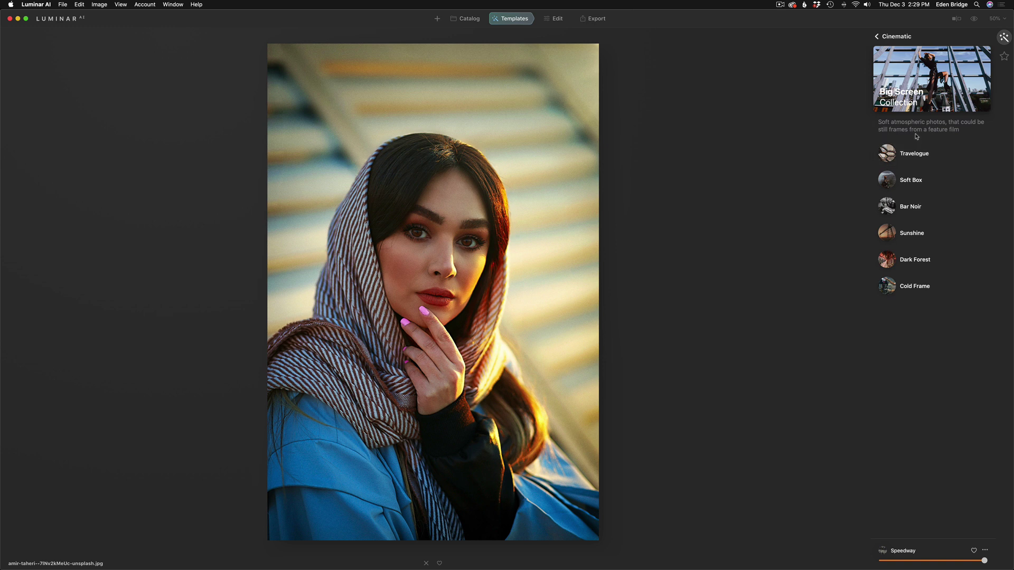
click(906, 155)
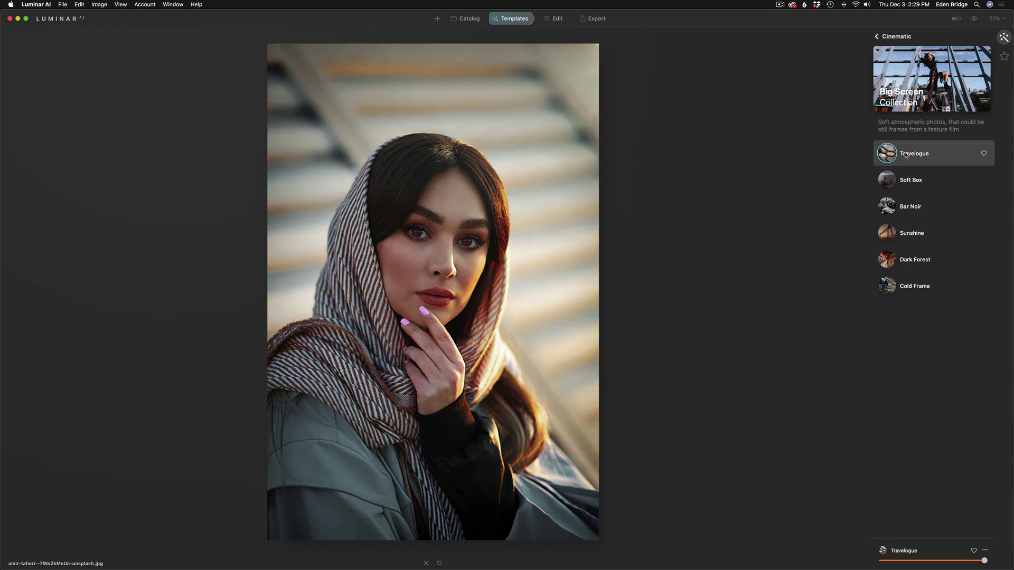
click(908, 183)
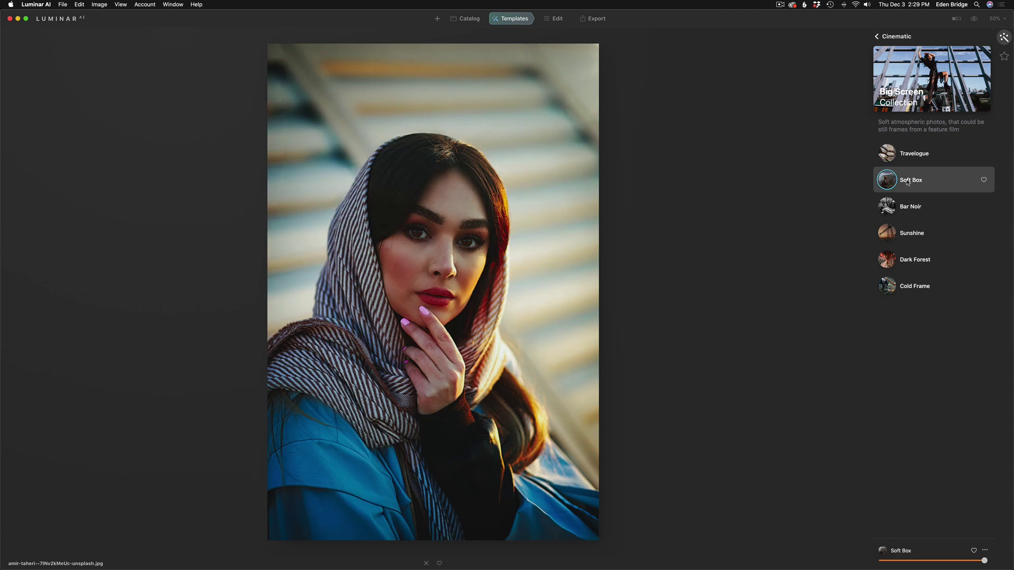
click(909, 210)
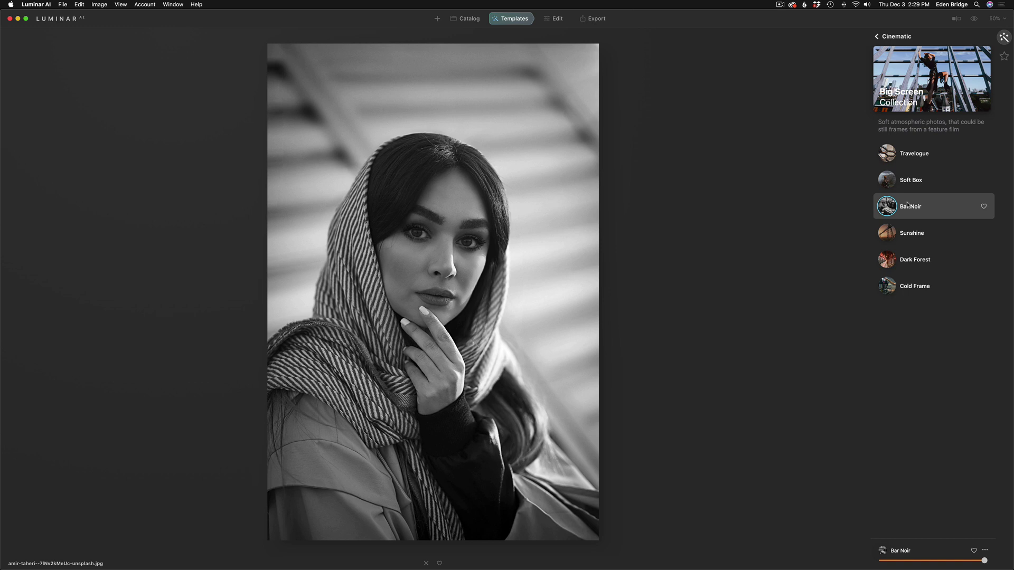
click(911, 236)
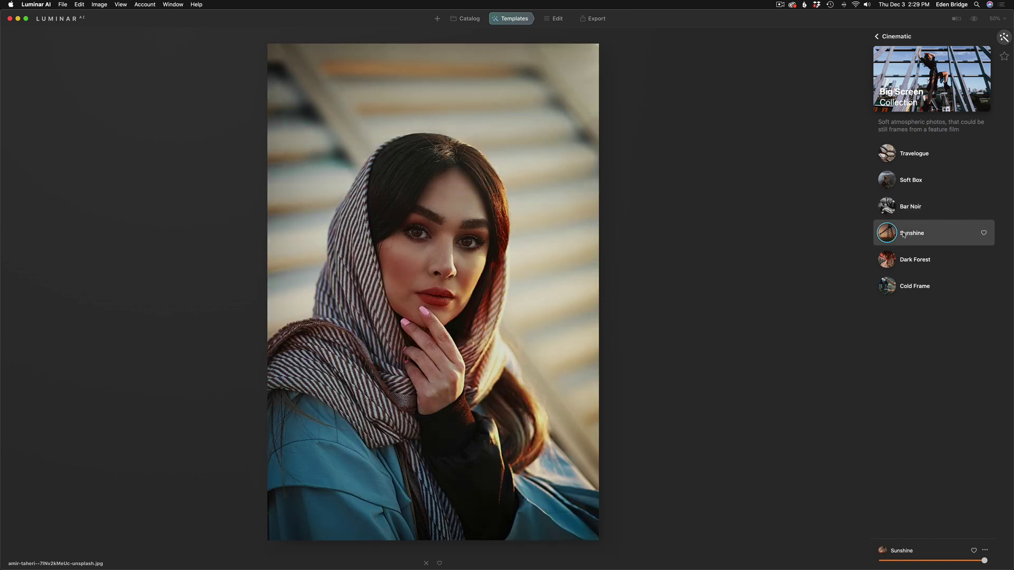
click(919, 264)
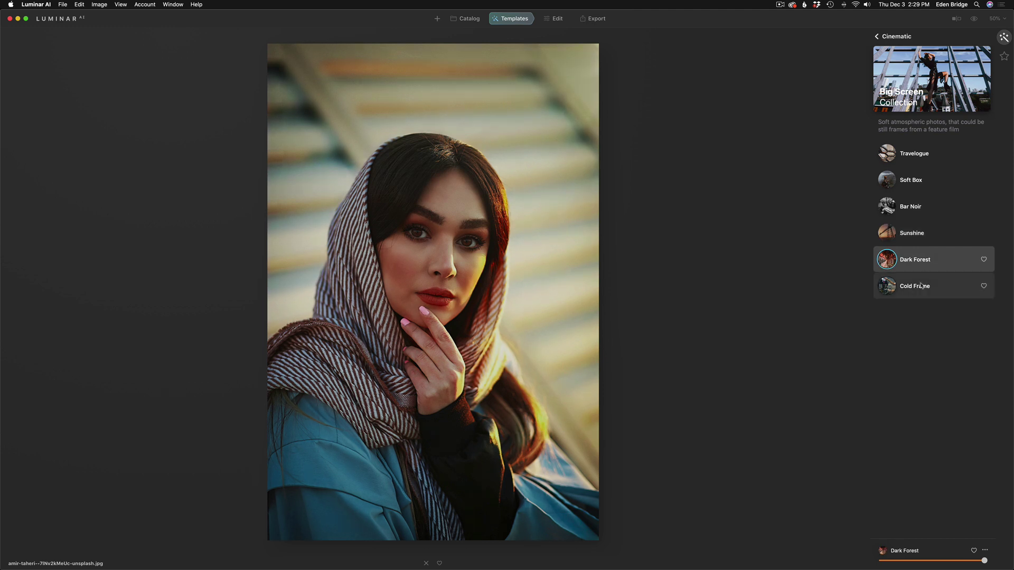
click(922, 288)
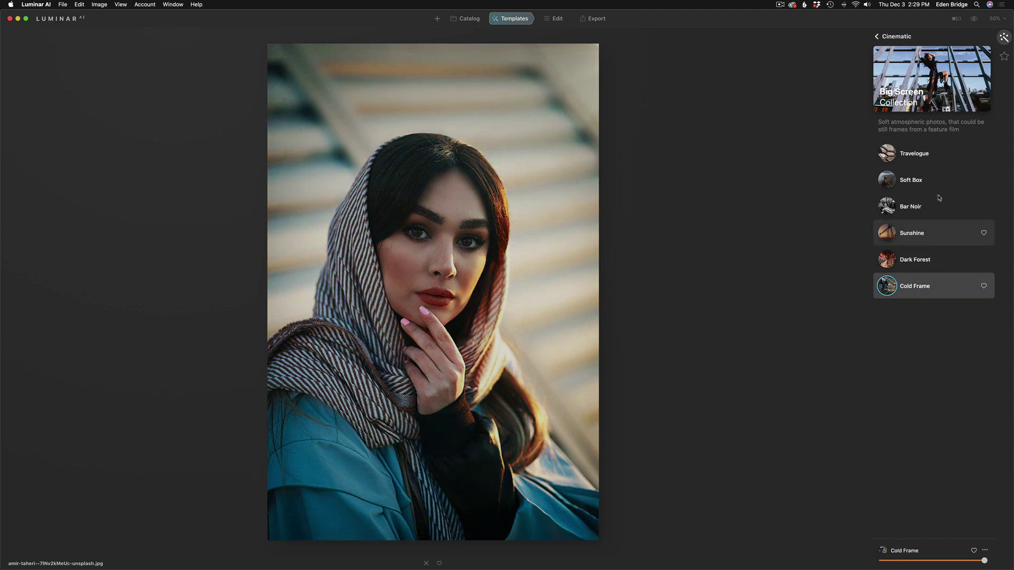
click(886, 37)
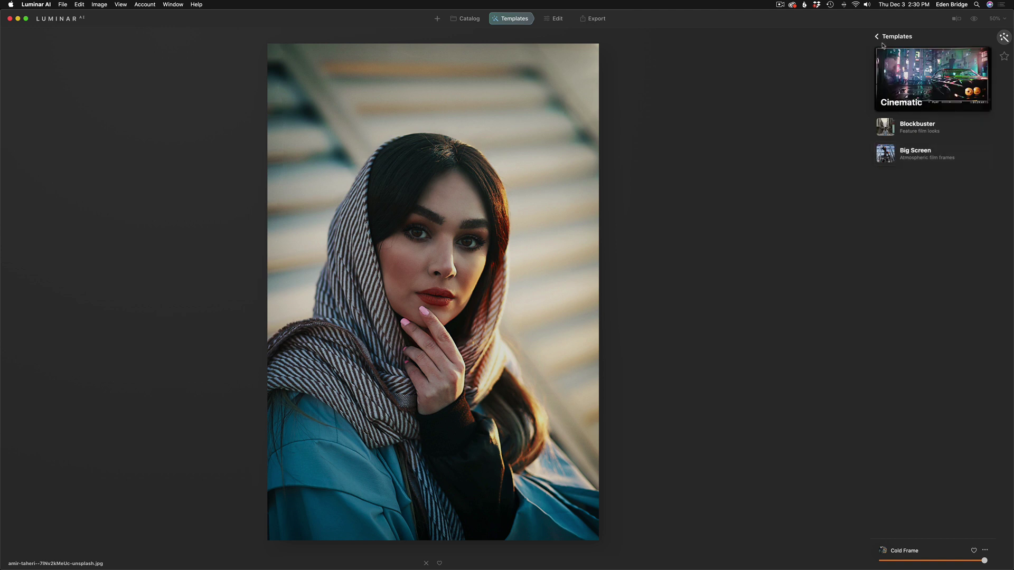
In Filmatic, preview Matte Noir, Quirky Moe, Nostalgic Haze, Cold Fire and Comfort Mood, ending on Textured Noir
click(881, 37)
scroll(933, 252, down, 3)
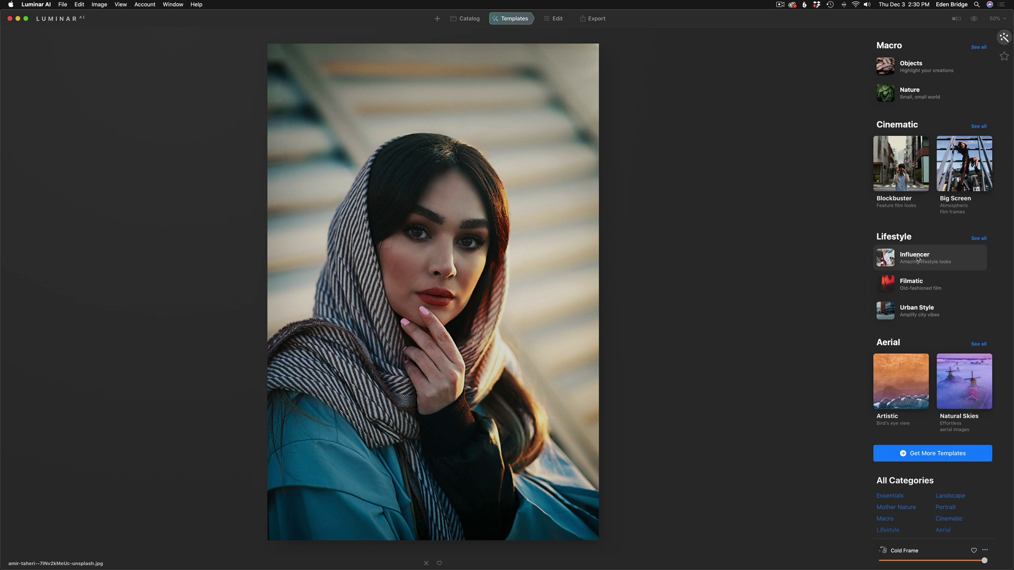
click(916, 287)
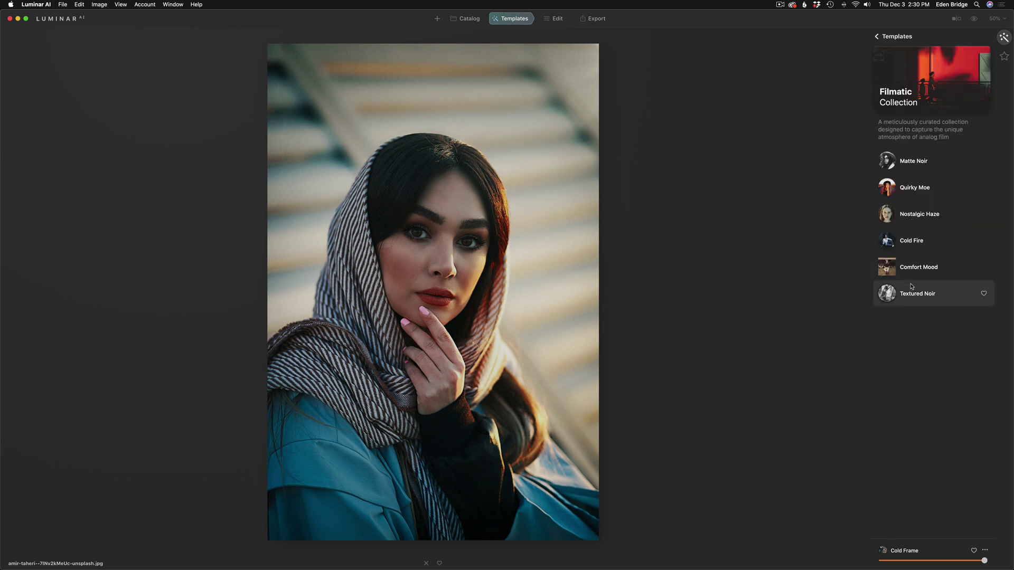
click(909, 167)
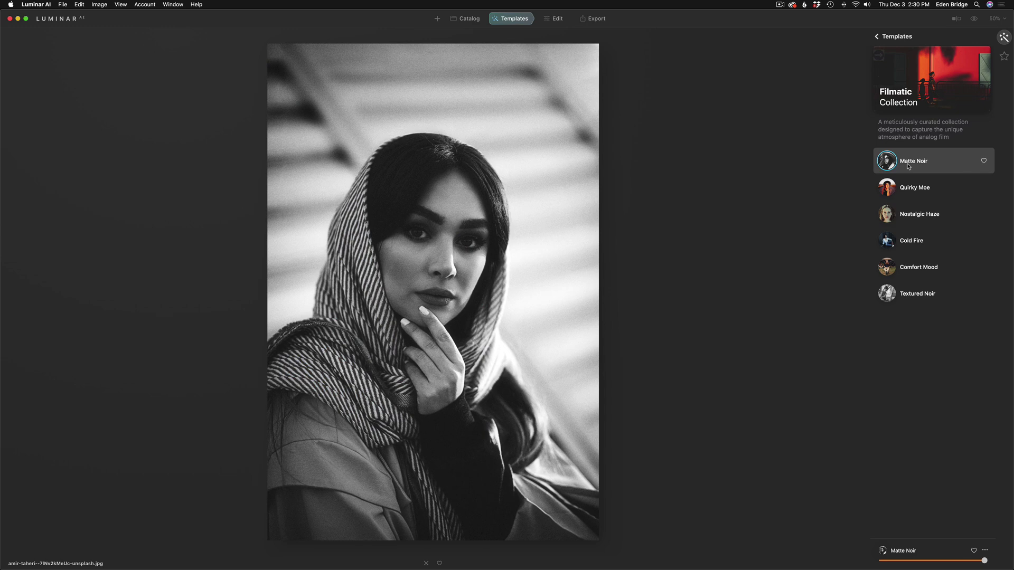
click(921, 192)
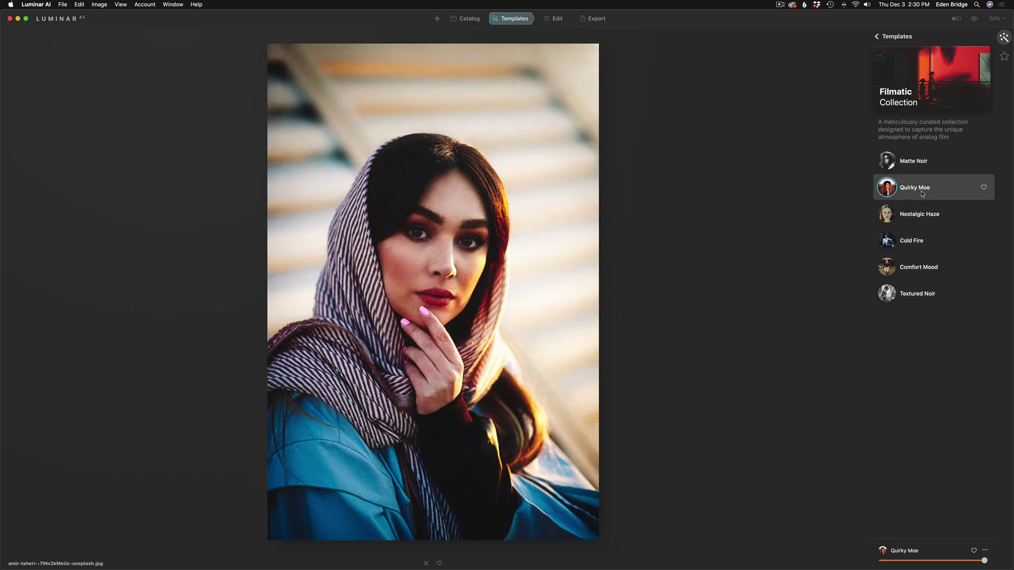
click(923, 216)
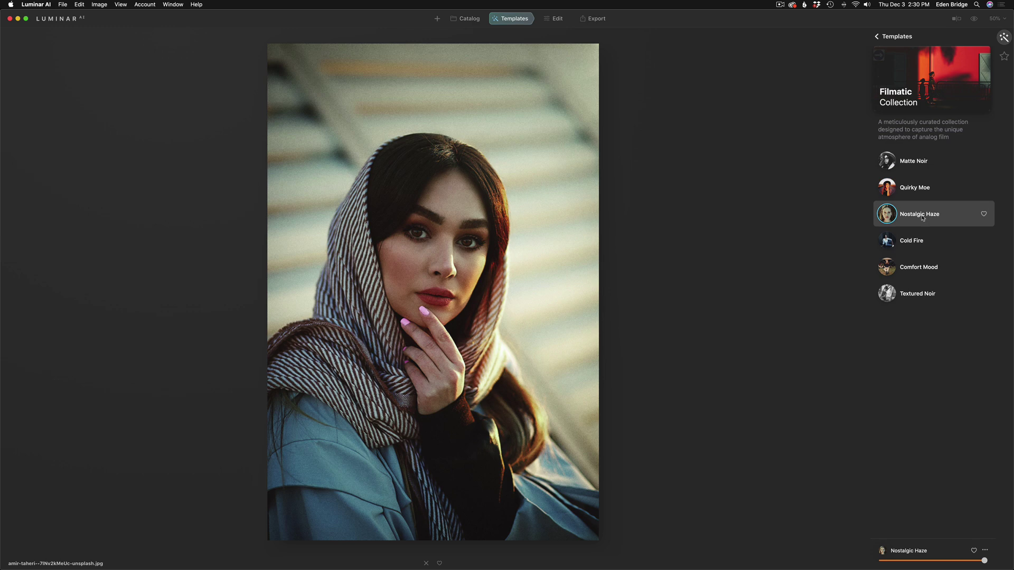
click(919, 243)
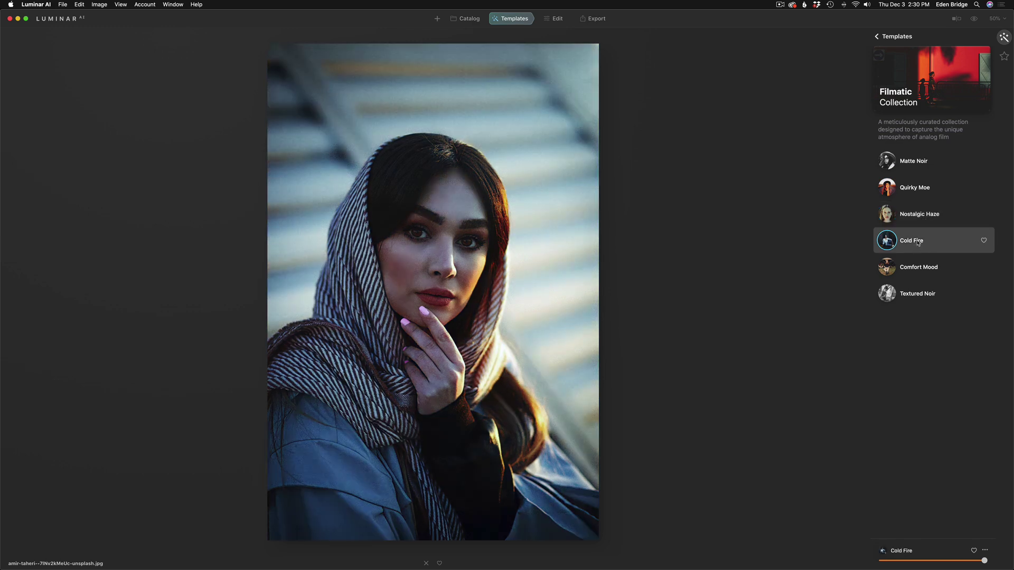
click(917, 268)
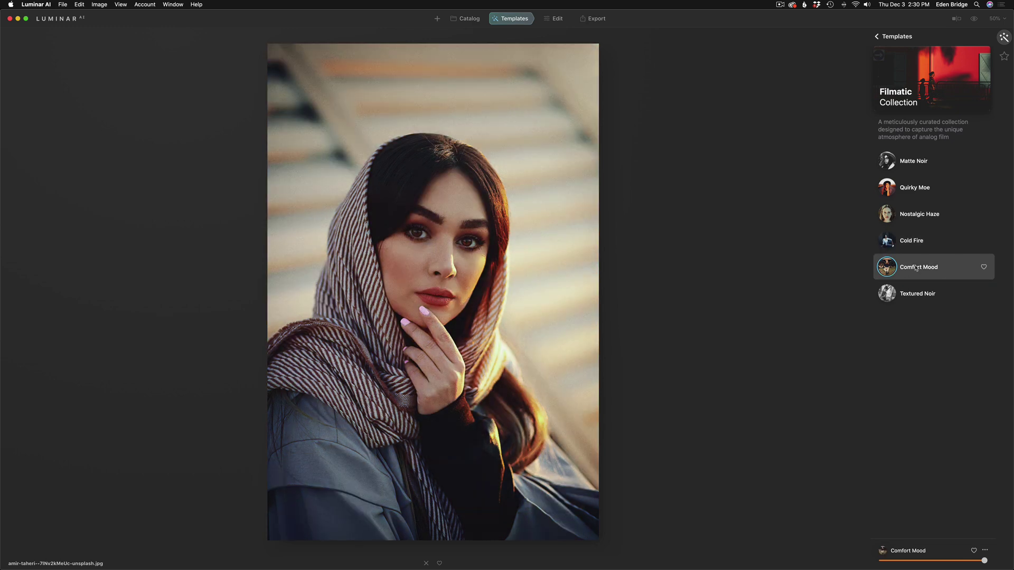
click(924, 298)
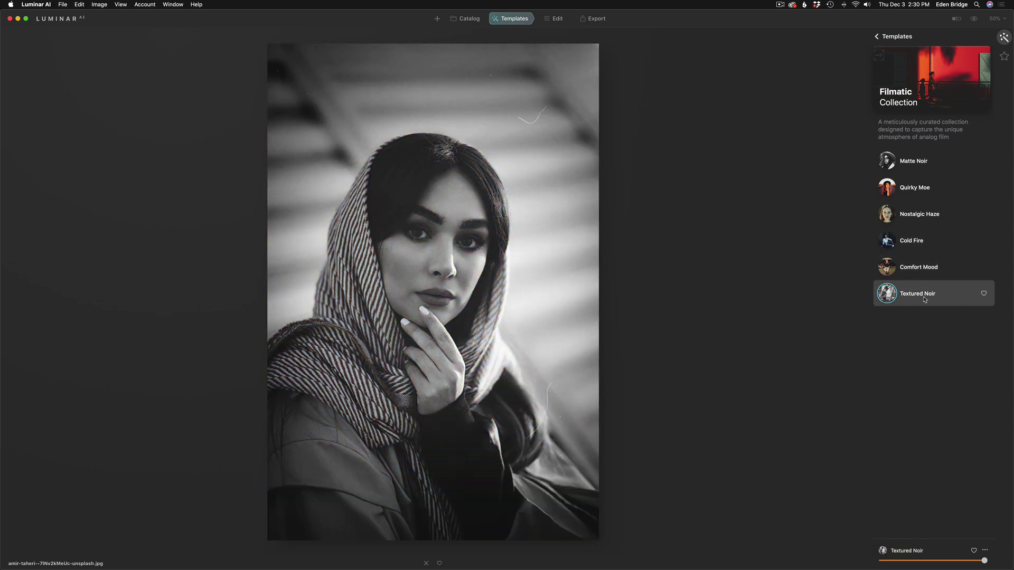
click(880, 36)
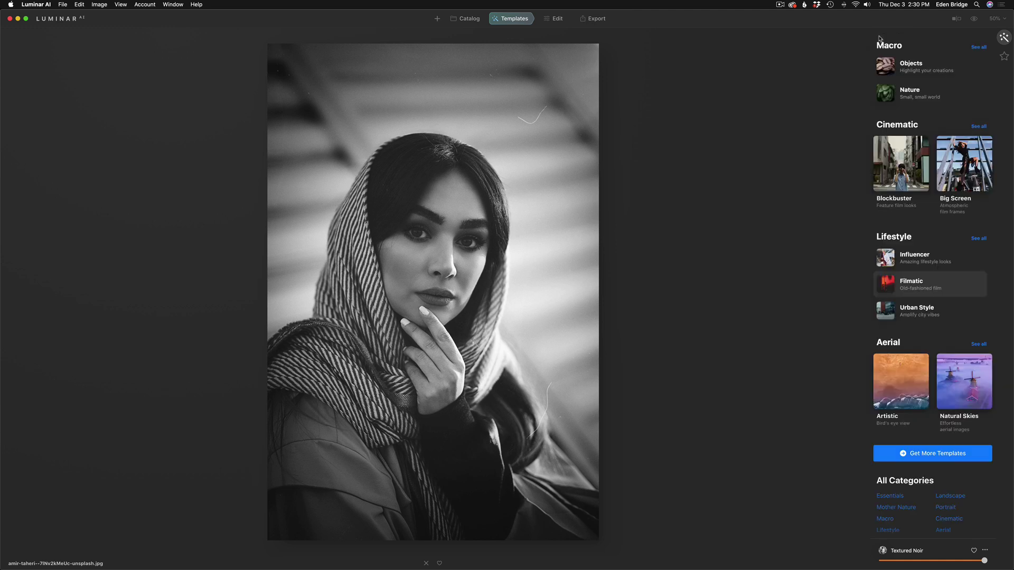
In Urban Style, try Old Town, Edinburgh, Toronto, Melbourne and Abbey Street, then apply New York
click(923, 312)
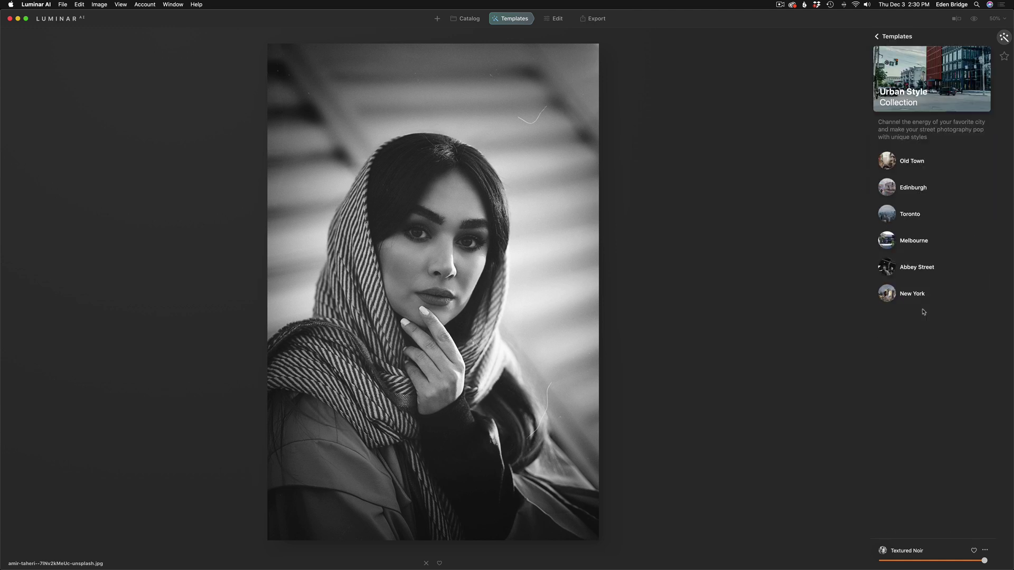
click(909, 163)
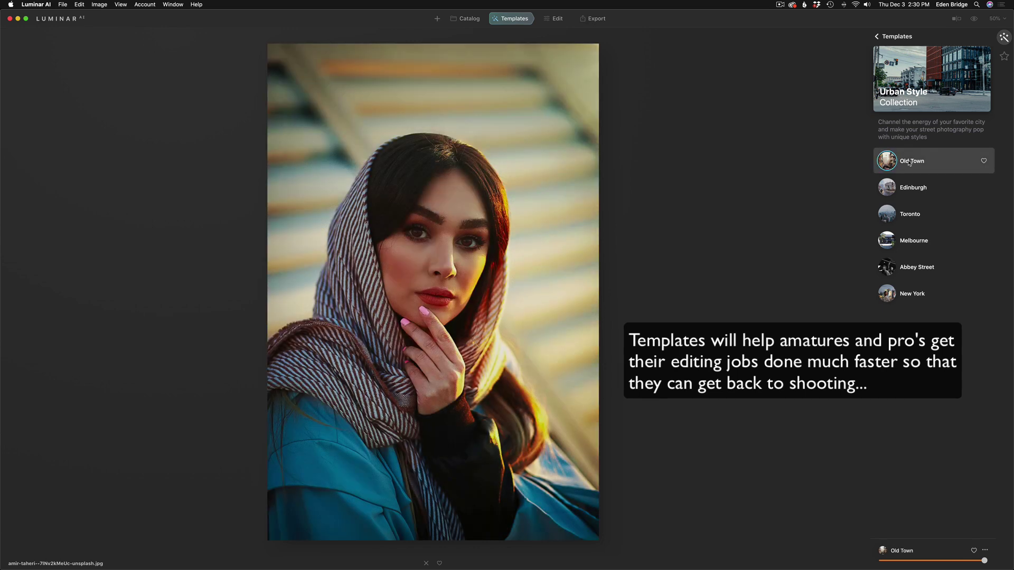
click(905, 191)
click(904, 216)
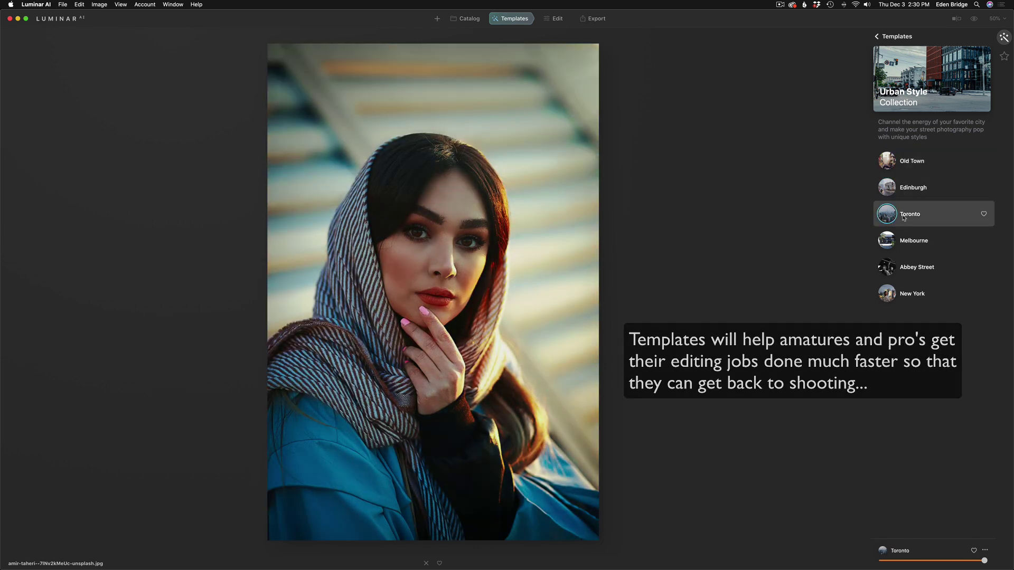
click(908, 246)
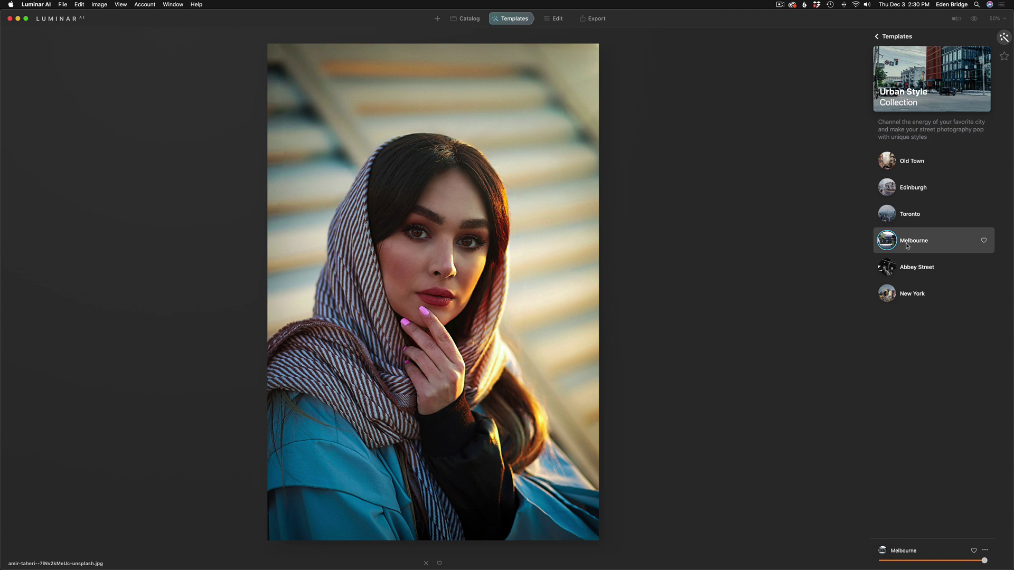
click(923, 271)
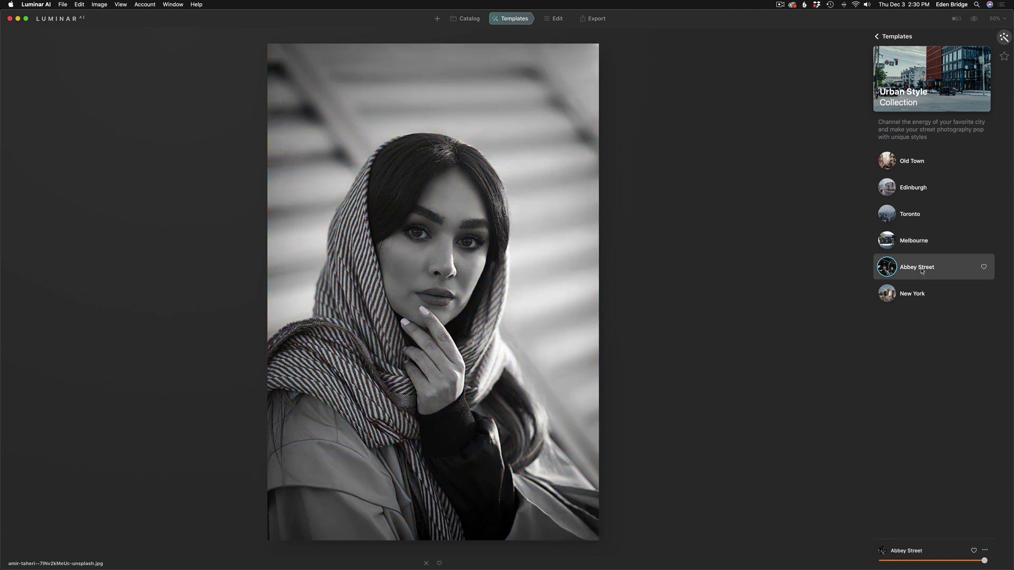
click(920, 297)
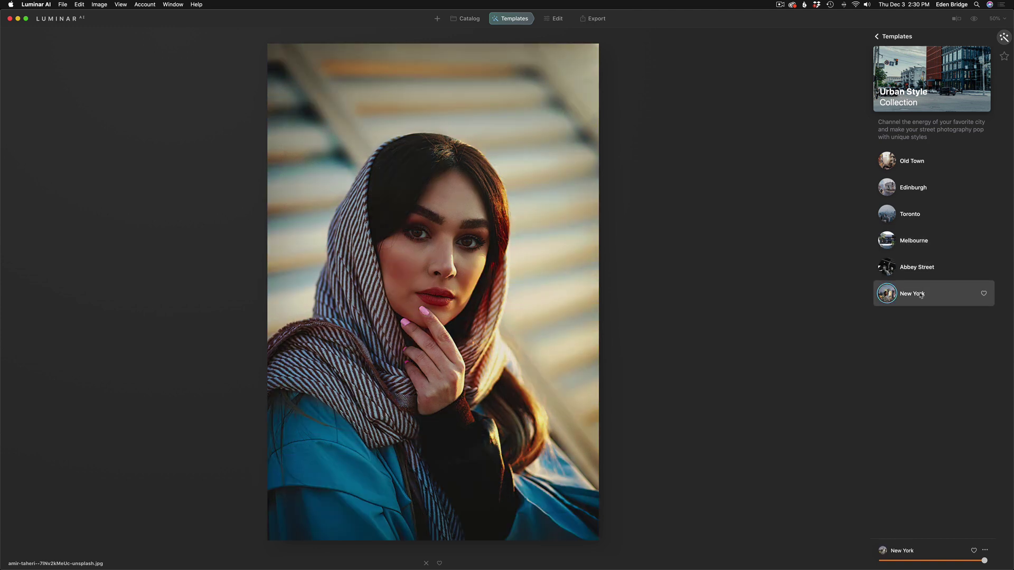
click(894, 36)
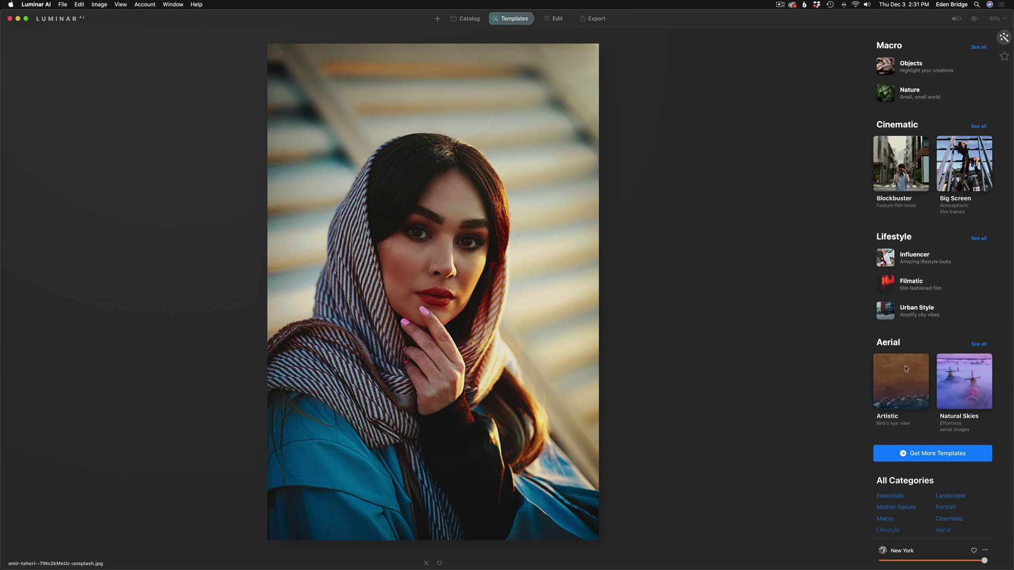
Try the Artistic templates Subtle, Solemn, Neon Skyline, Retro and Supreme, settling back on Retro
click(907, 371)
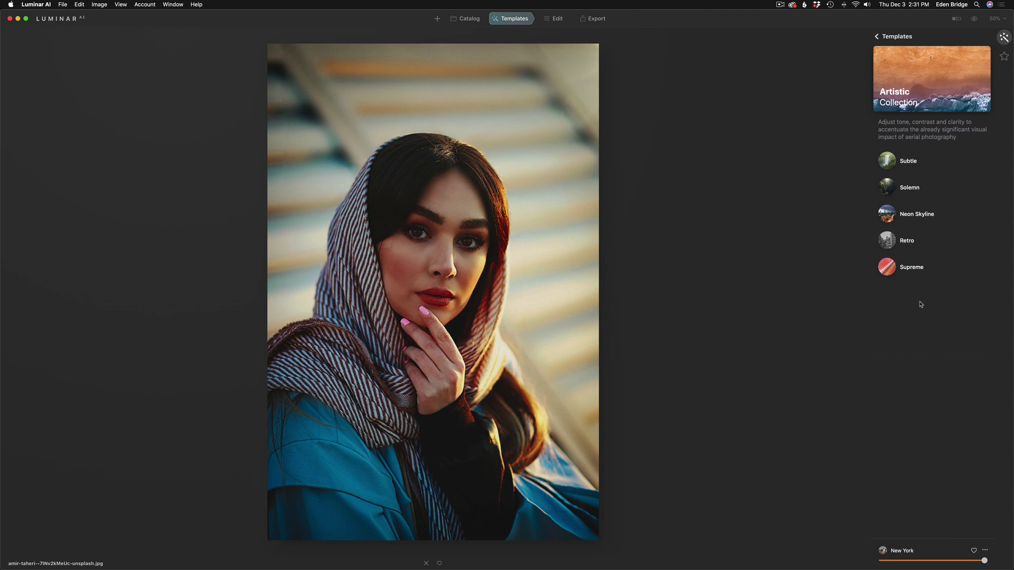
click(904, 163)
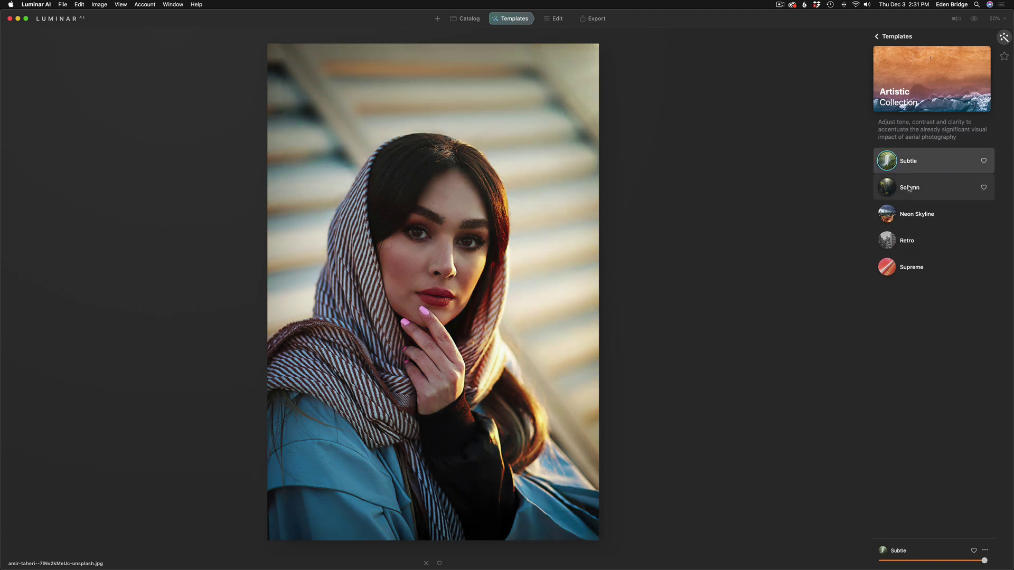
click(909, 189)
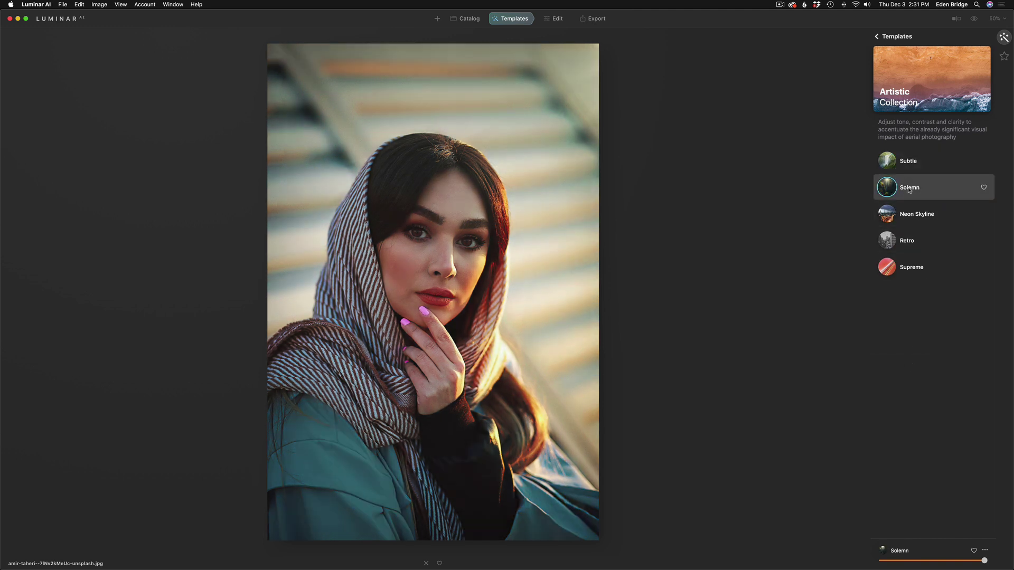
click(915, 217)
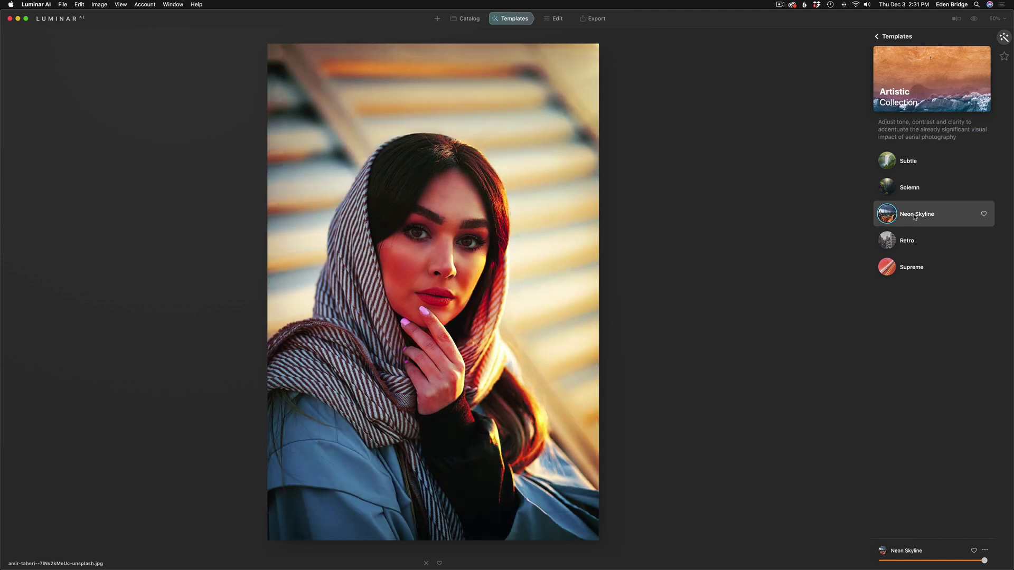
click(907, 243)
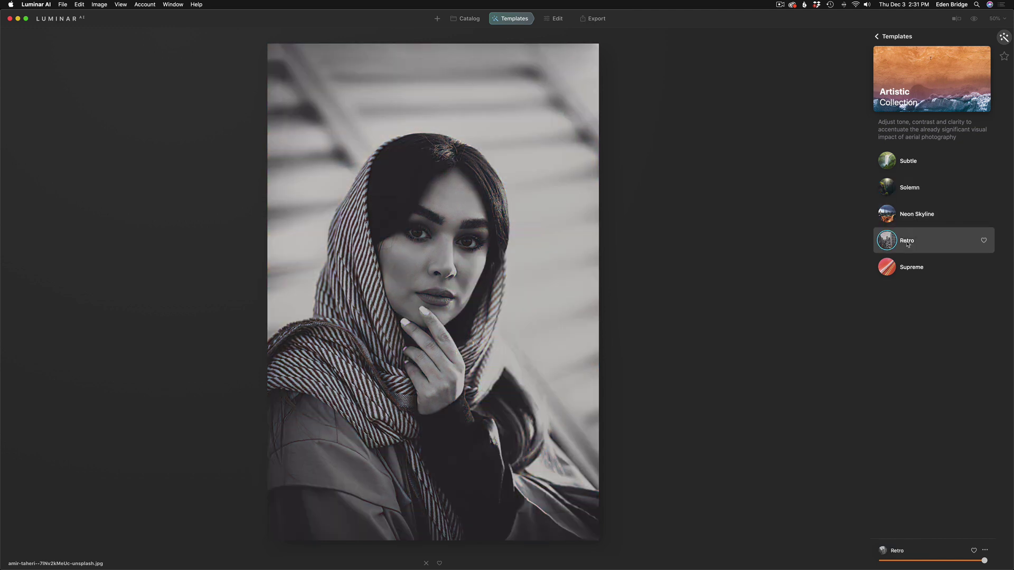
click(906, 269)
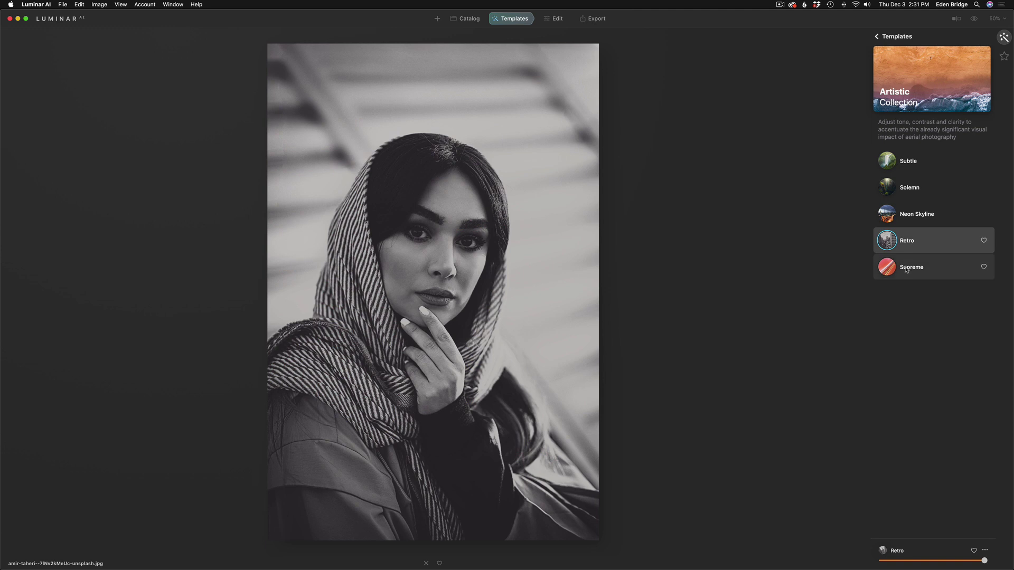
click(908, 242)
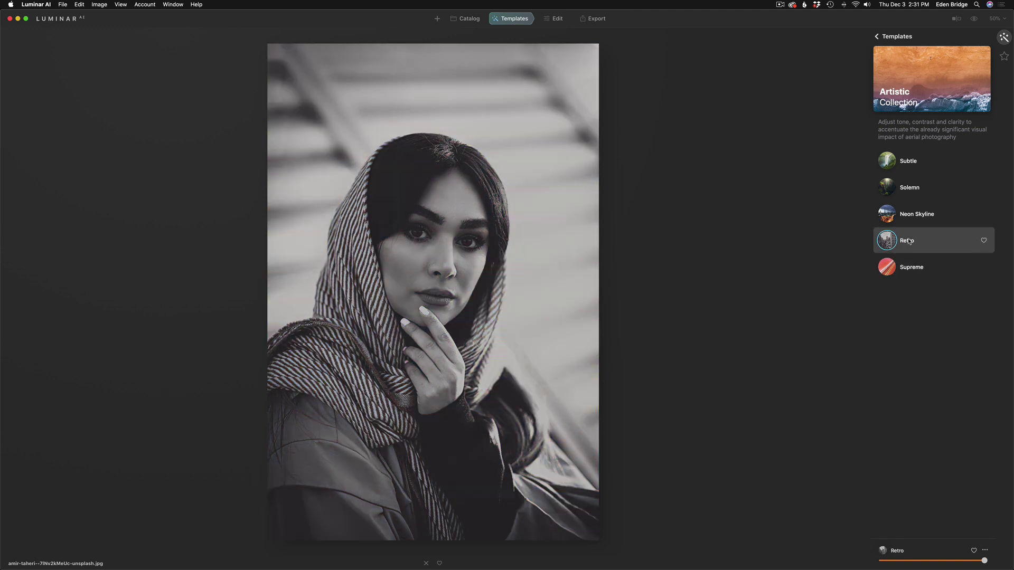
click(889, 37)
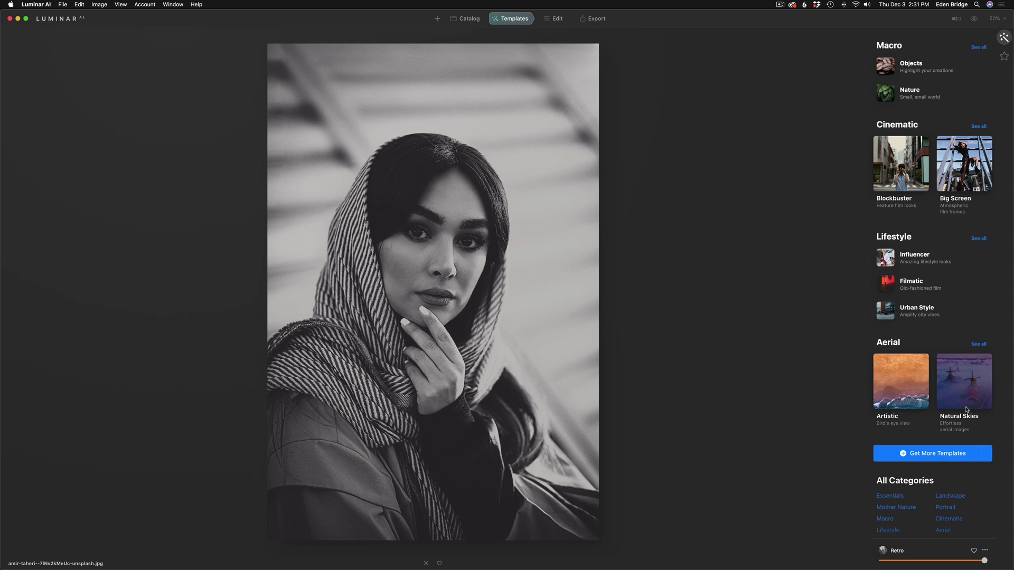
In Natural Skies, try Afterhours, Crack of Dawn, Dreamscape Noir and Morning Dew, then apply Silken Skies
click(979, 384)
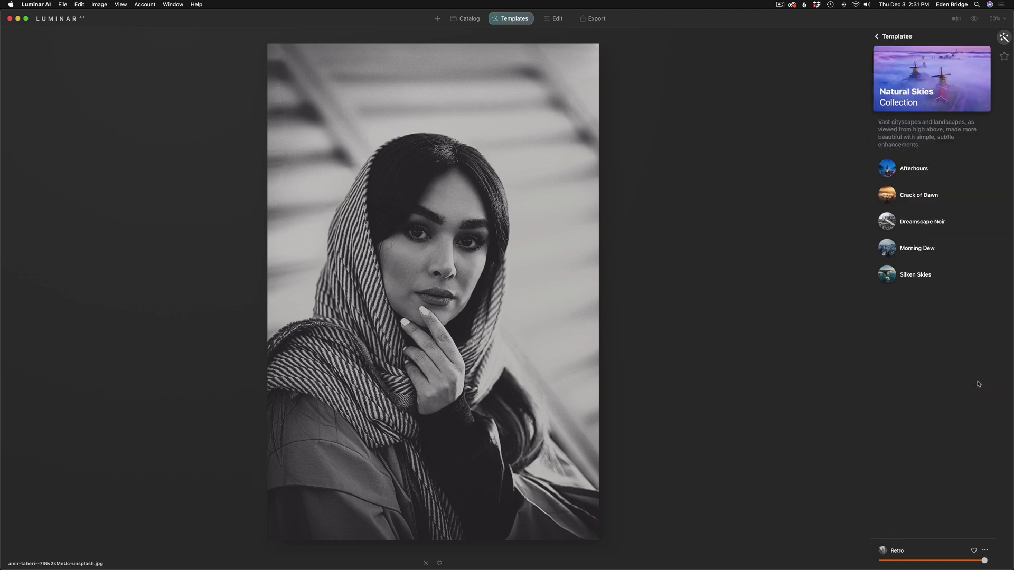
click(900, 174)
click(913, 198)
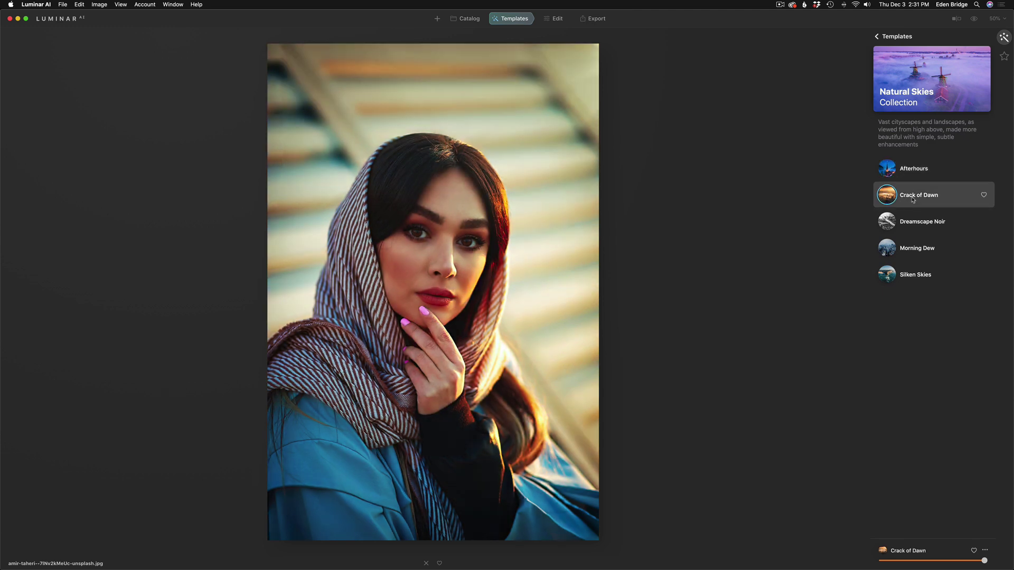
click(920, 225)
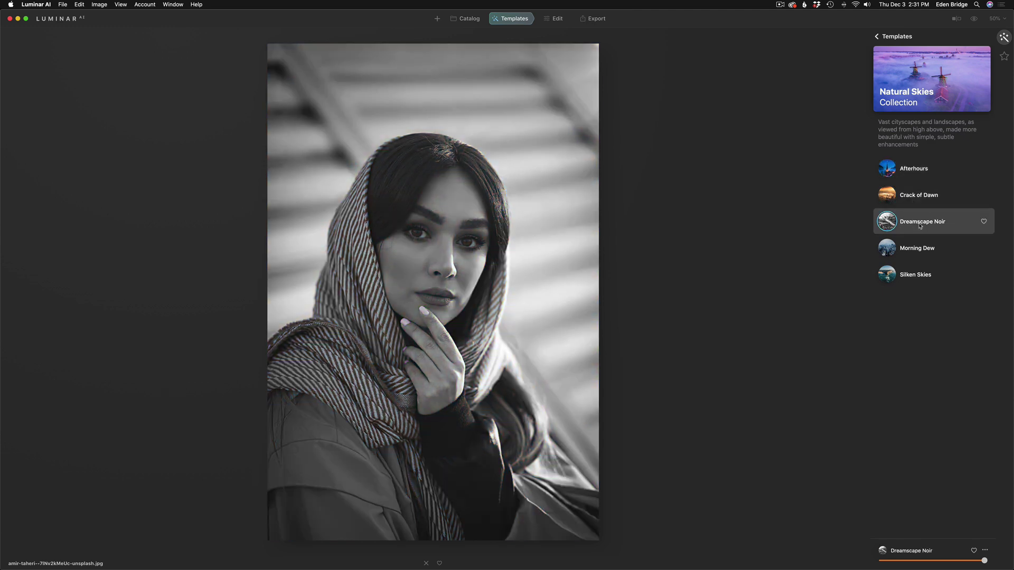
click(924, 253)
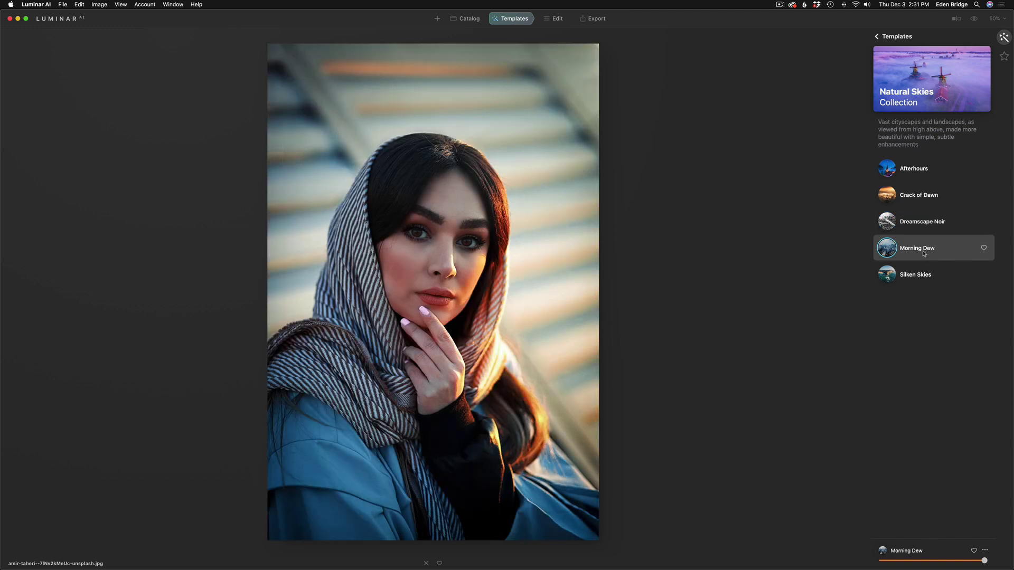
click(927, 275)
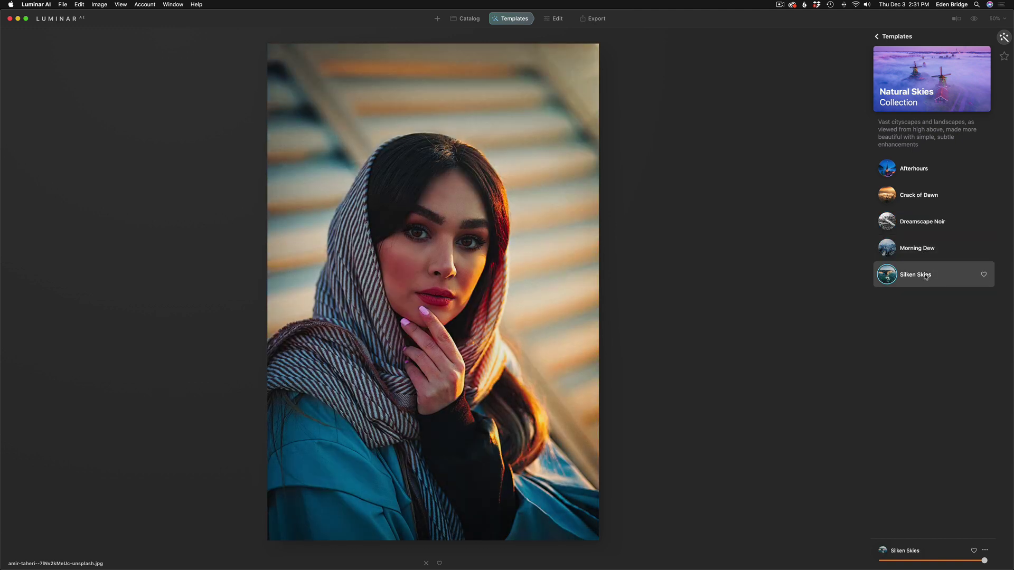
click(896, 37)
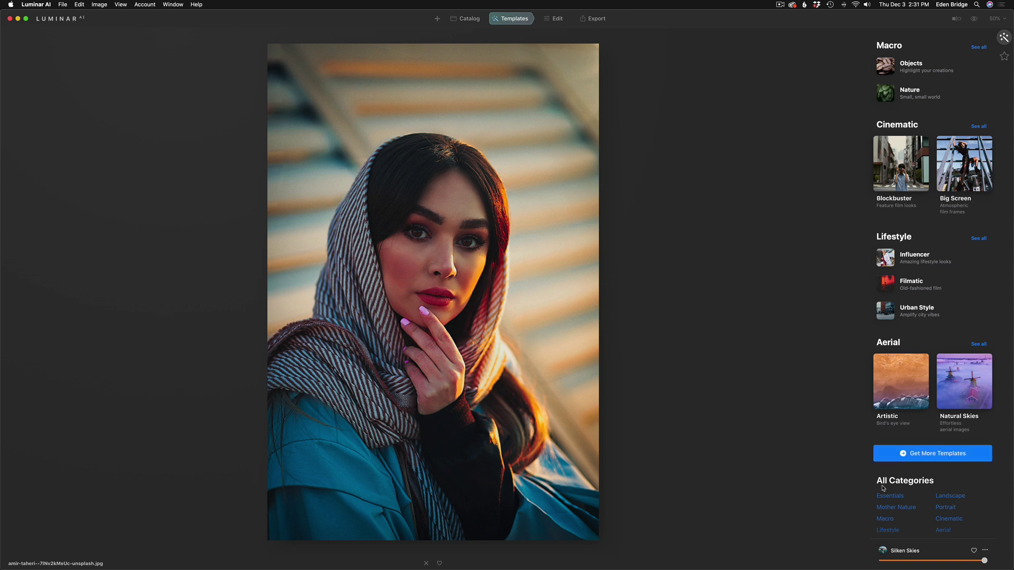
Open Luminar Marketplace via Get More Templates and scroll through the Signature Looks packs
click(920, 454)
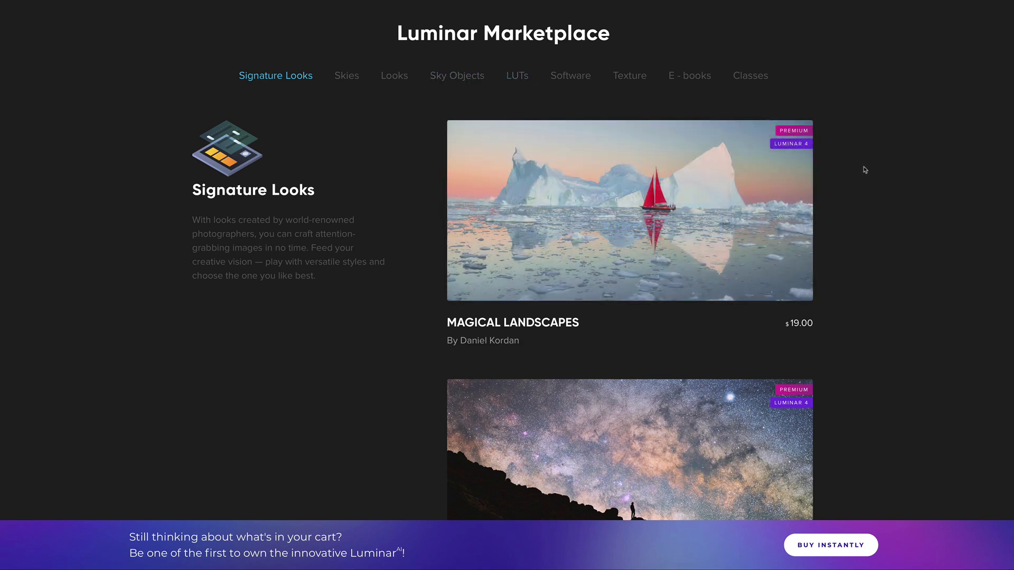
scroll(864, 177, down, 5)
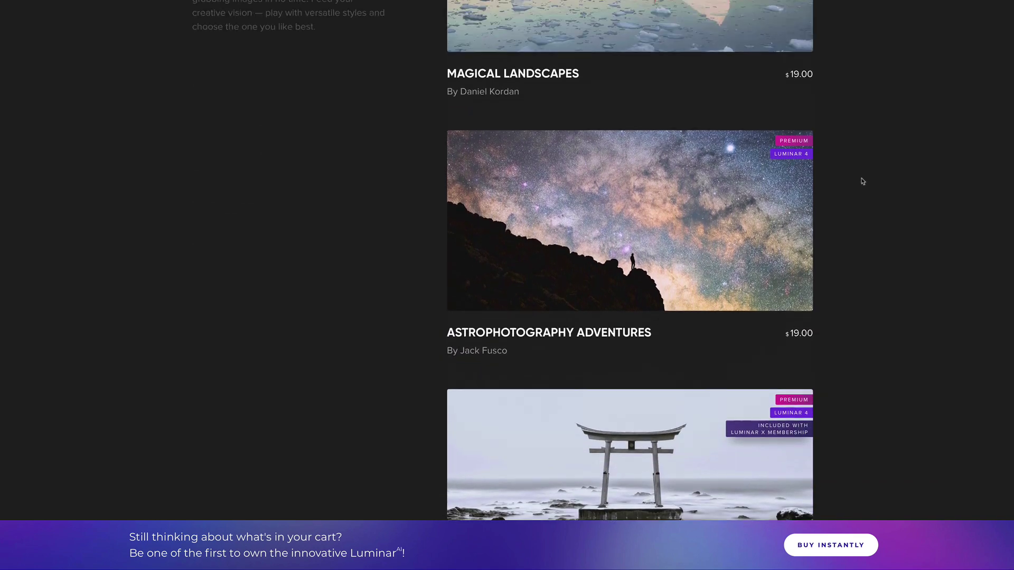
scroll(863, 178, up, 5)
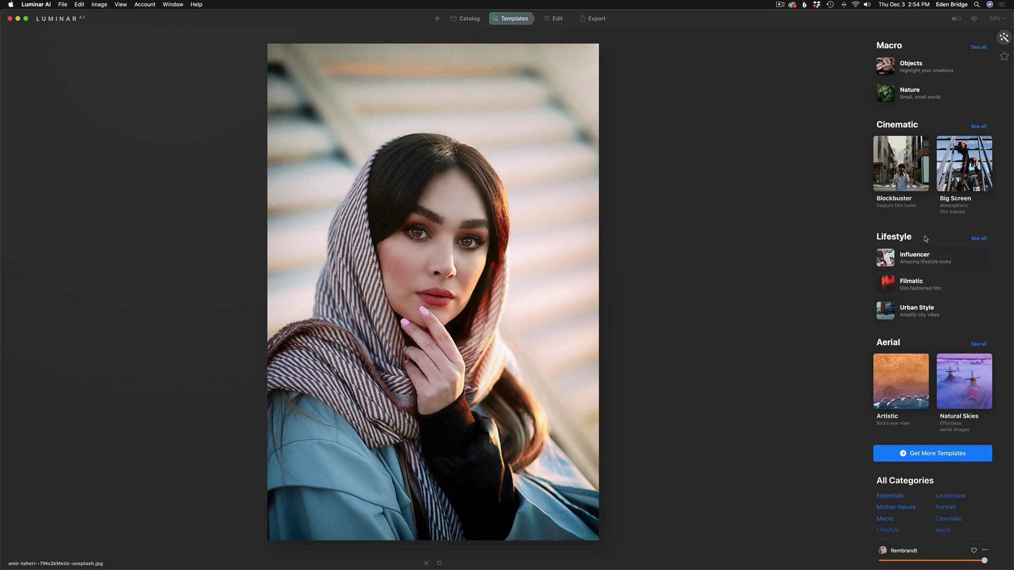
Try the Essence templates Still Frame, Marquee and Fashionista, then settle on Rembrandt
scroll(924, 248, up, 10)
scroll(925, 252, up, 5)
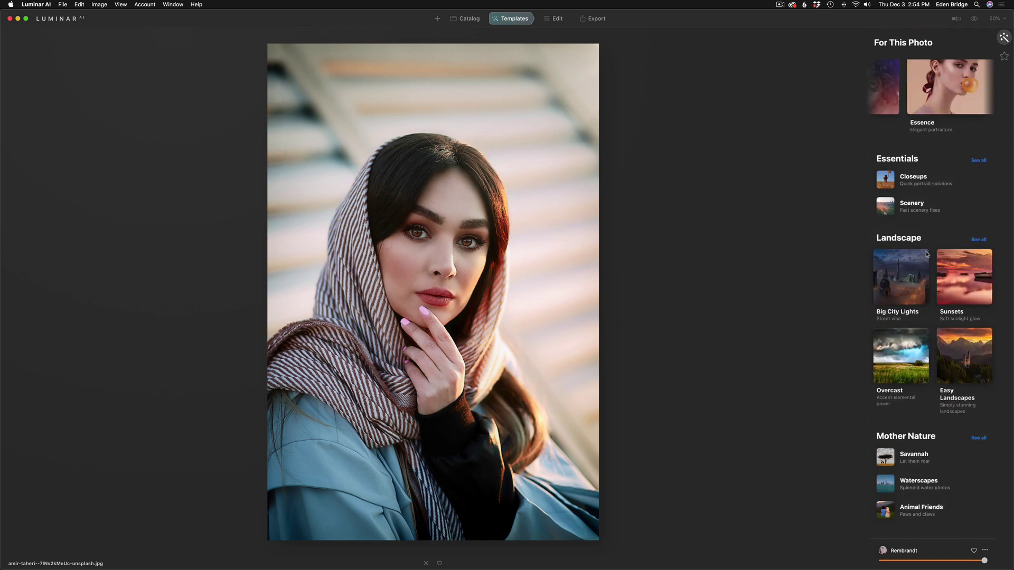
click(944, 87)
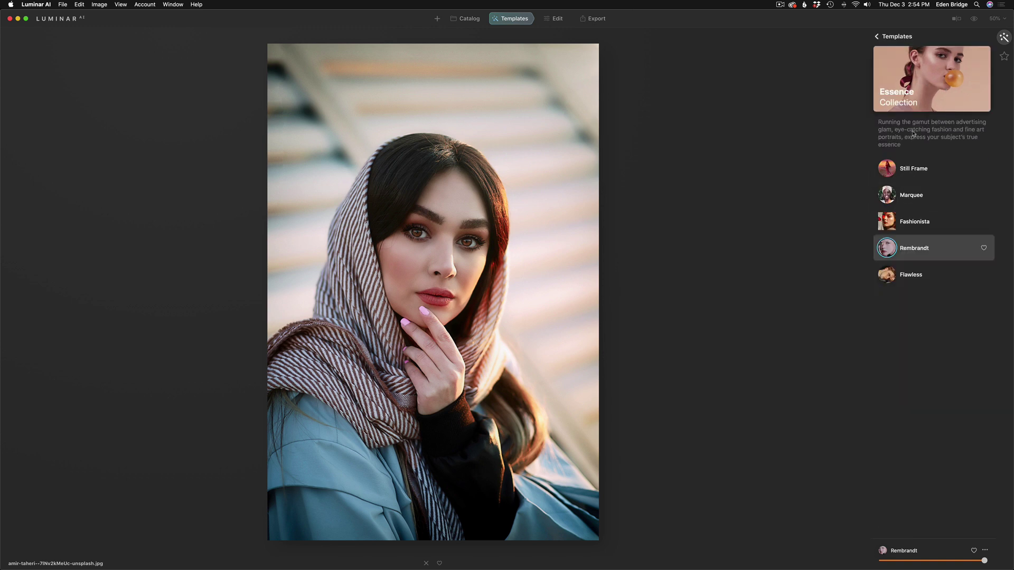
click(915, 169)
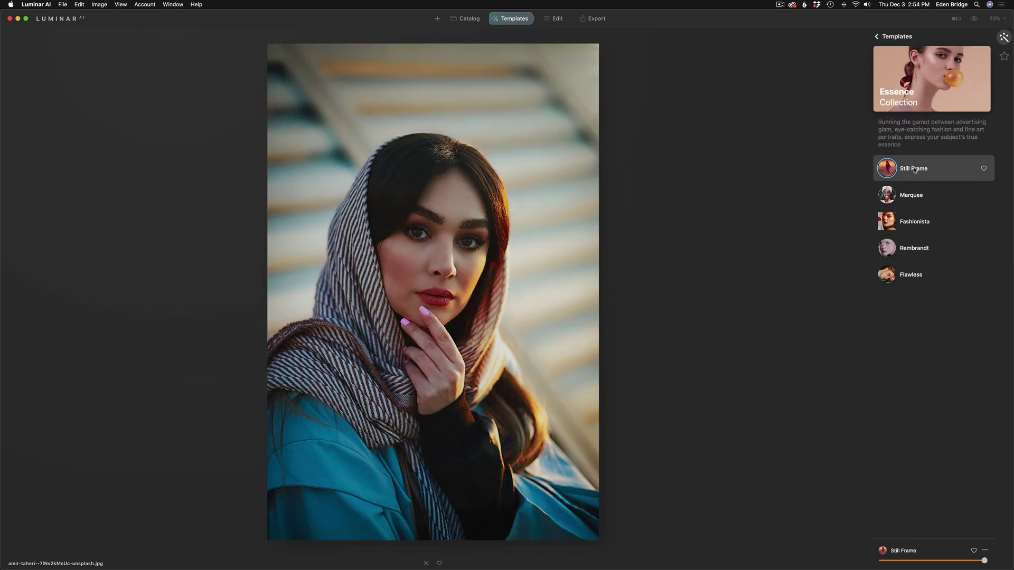
click(911, 199)
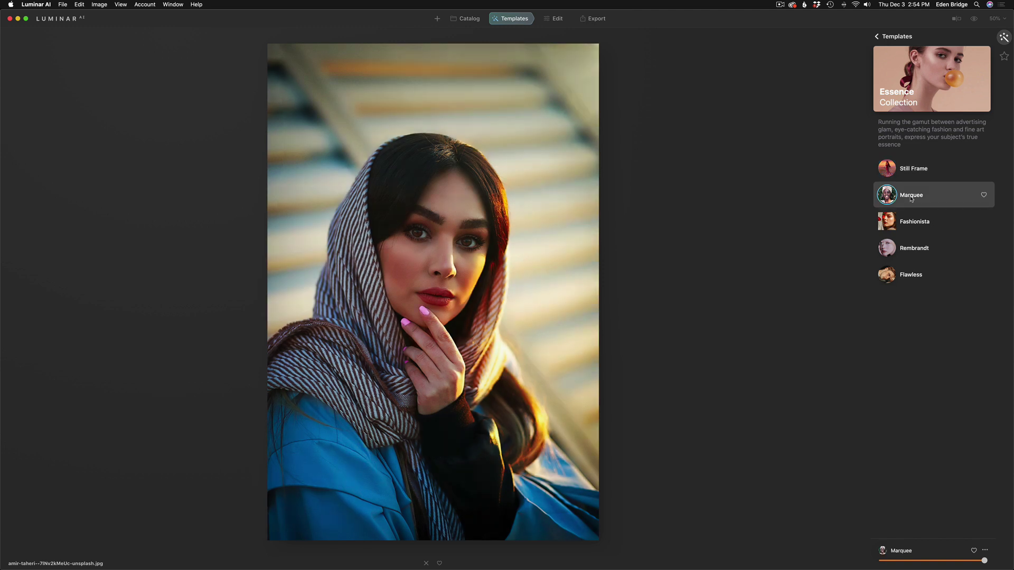
click(915, 222)
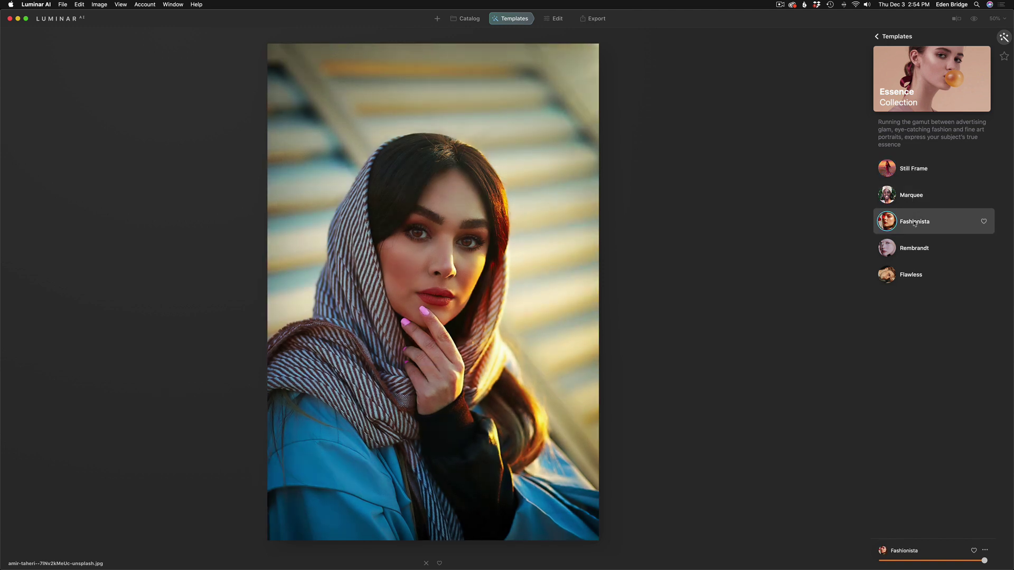
click(918, 252)
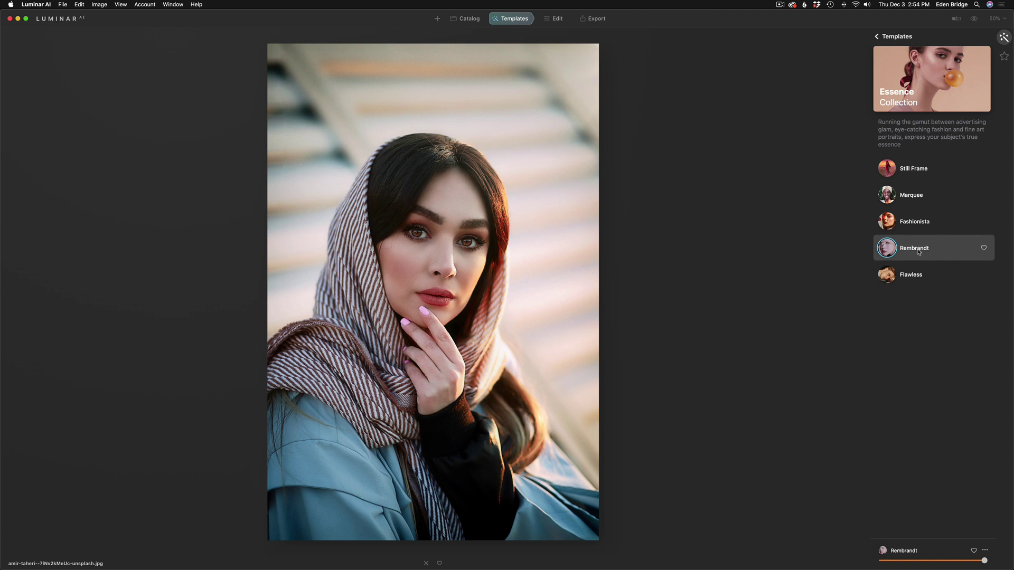
Compare the Rembrandt look against the original twice, ending on the edited version
click(975, 19)
click(975, 19)
click(974, 20)
click(975, 20)
Crop the portrait to a 4 : 5 ratio in Composition, shifting the photo slightly upward
click(555, 20)
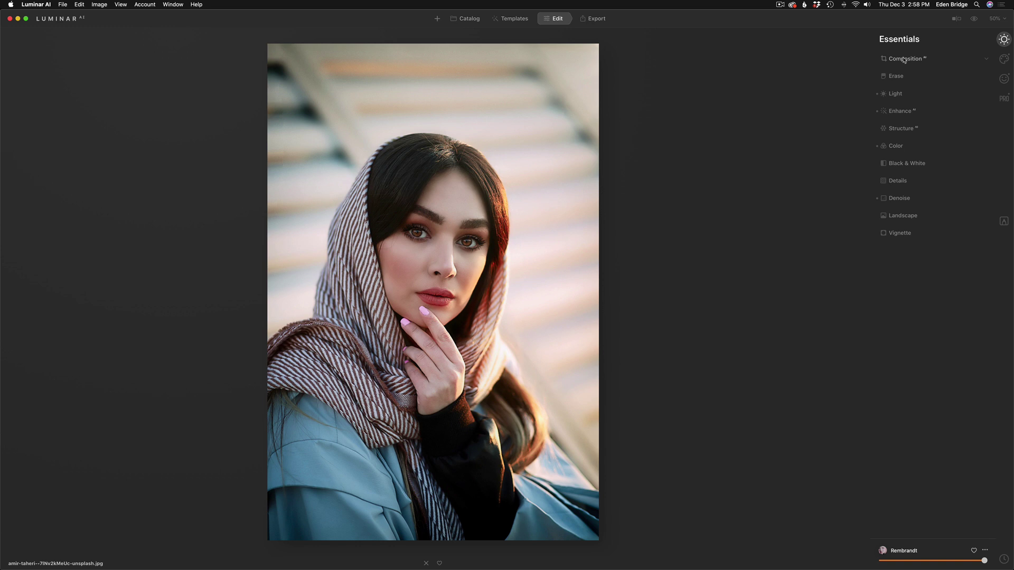
click(904, 60)
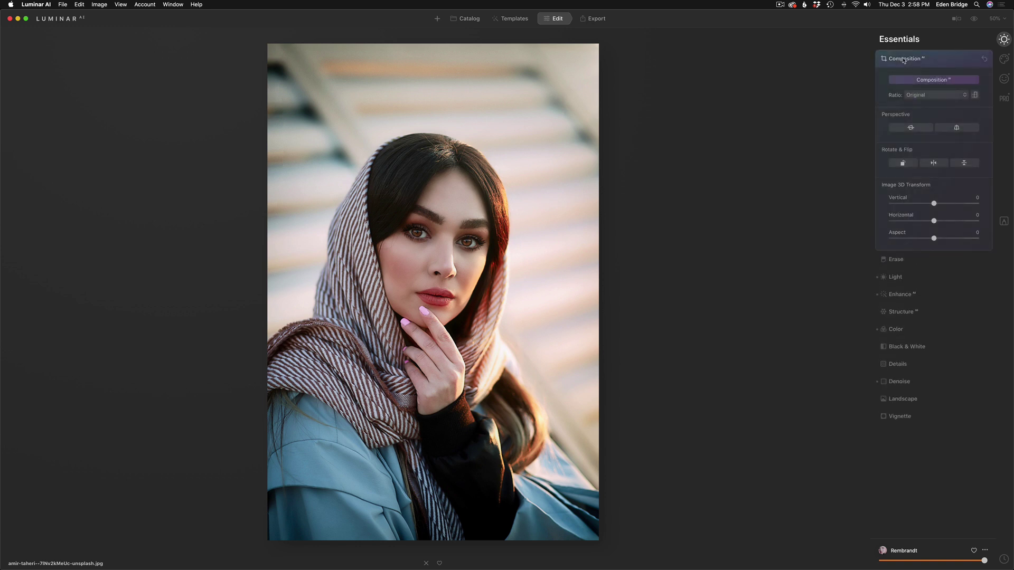
click(935, 82)
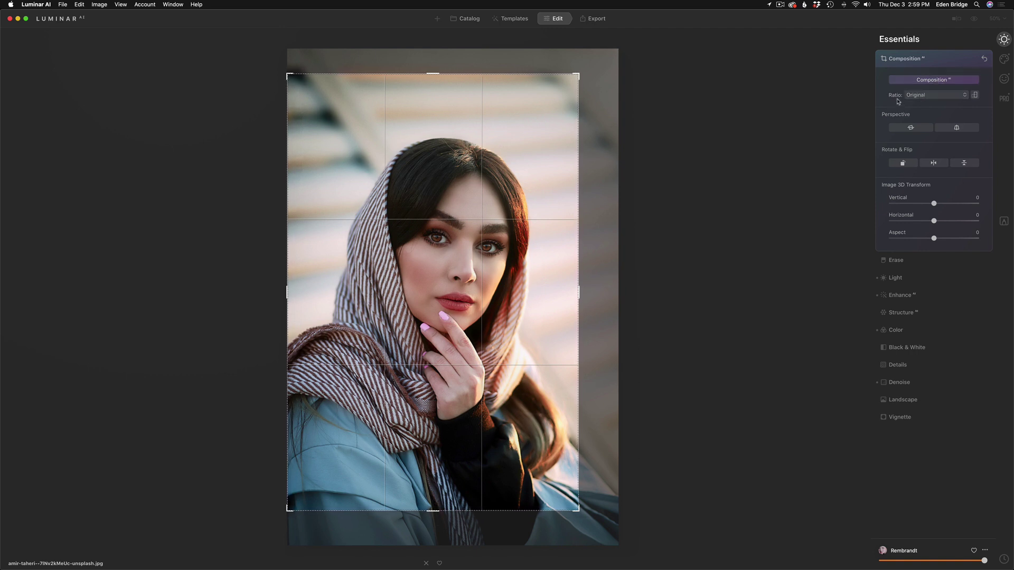
click(964, 97)
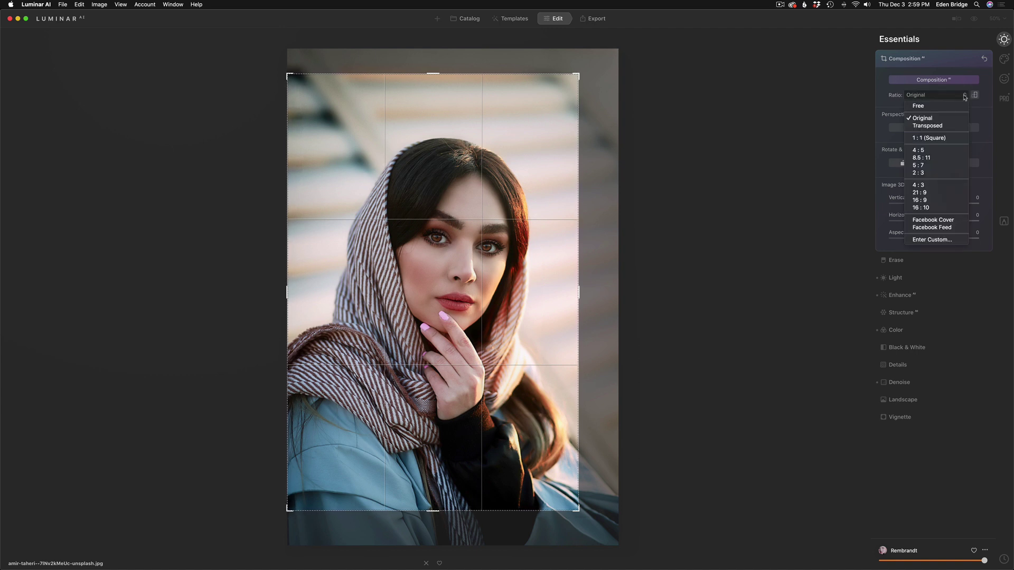
click(933, 153)
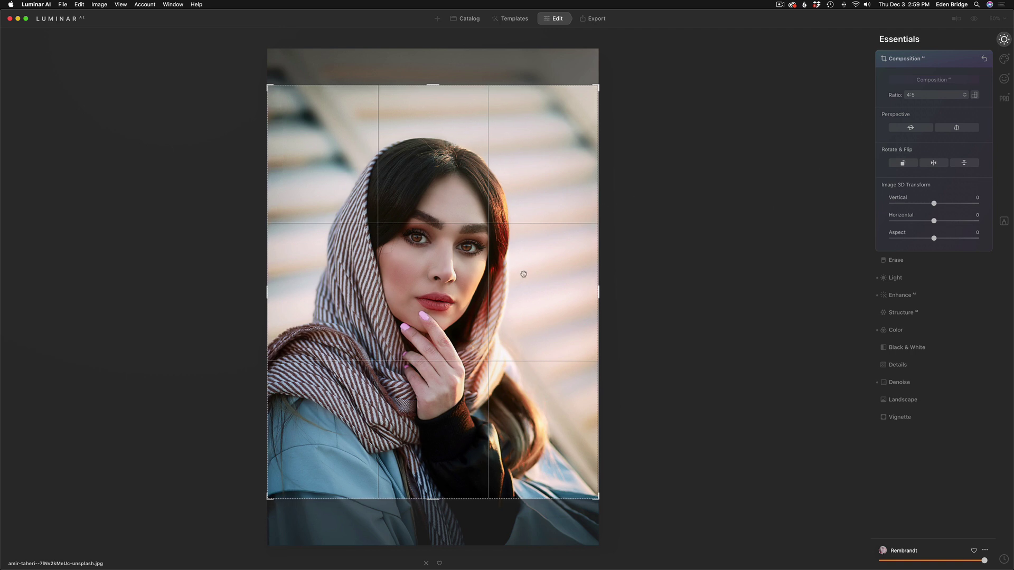
drag(525, 271, 525, 256)
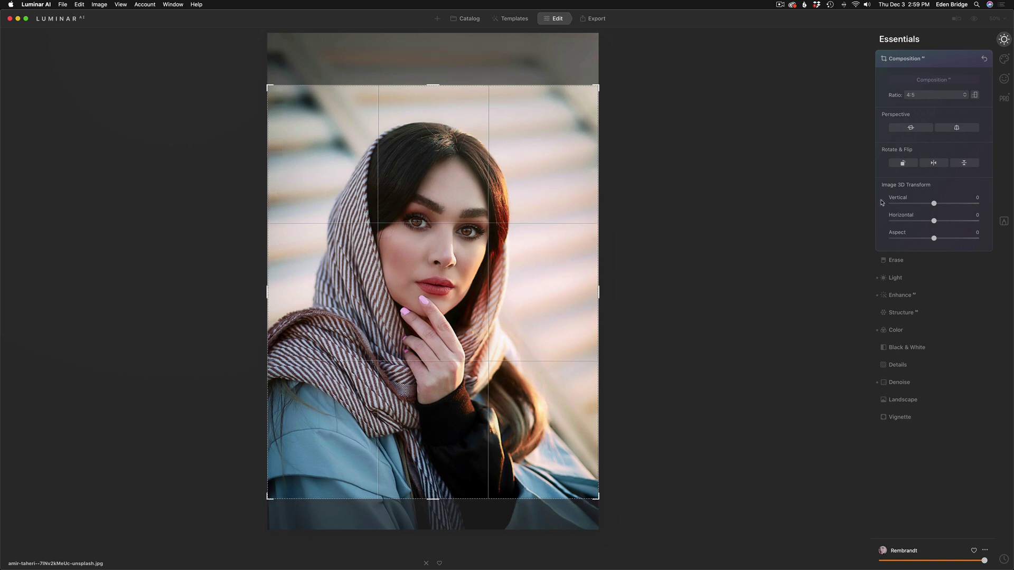
key(Return)
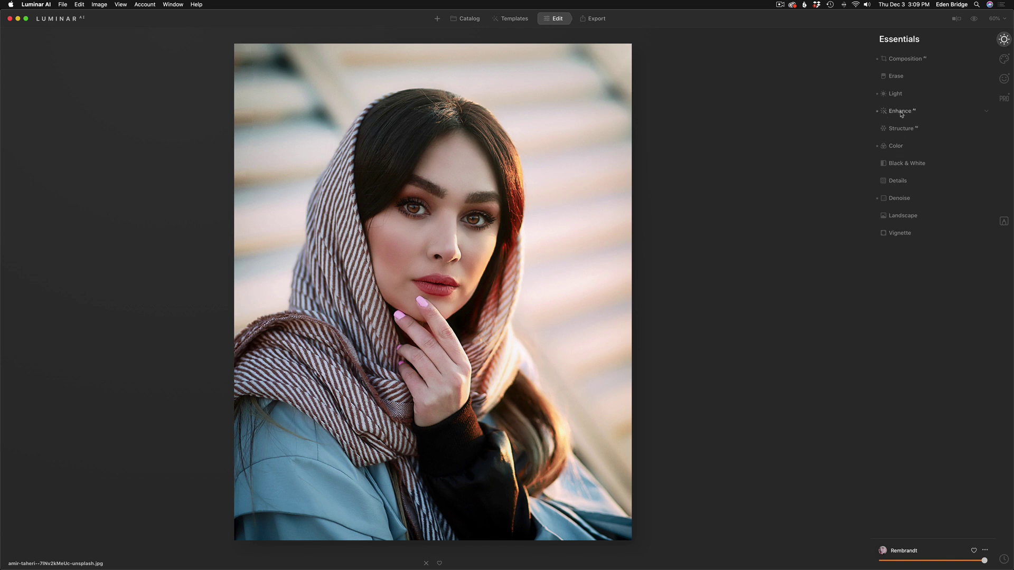
click(902, 113)
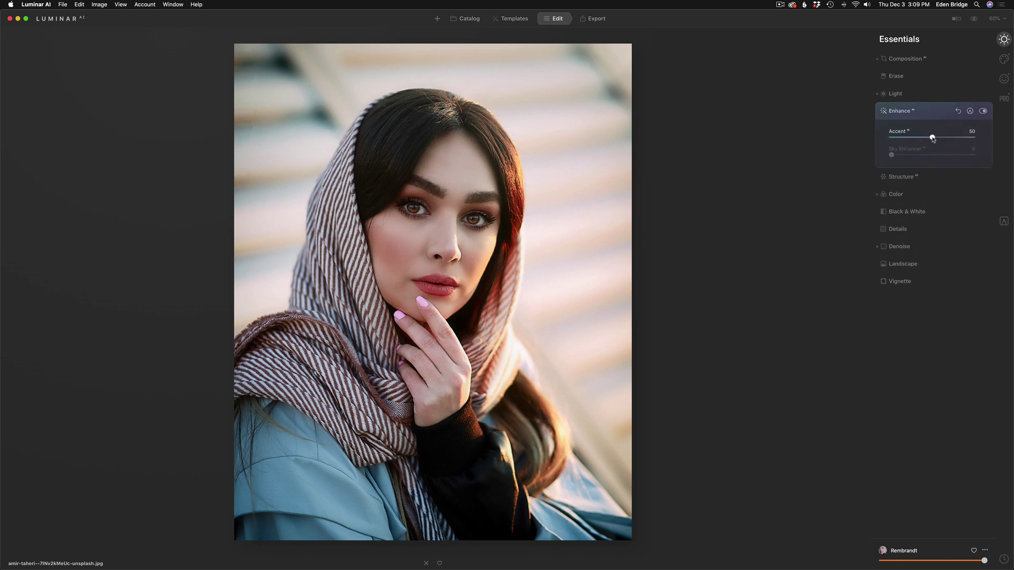
click(921, 113)
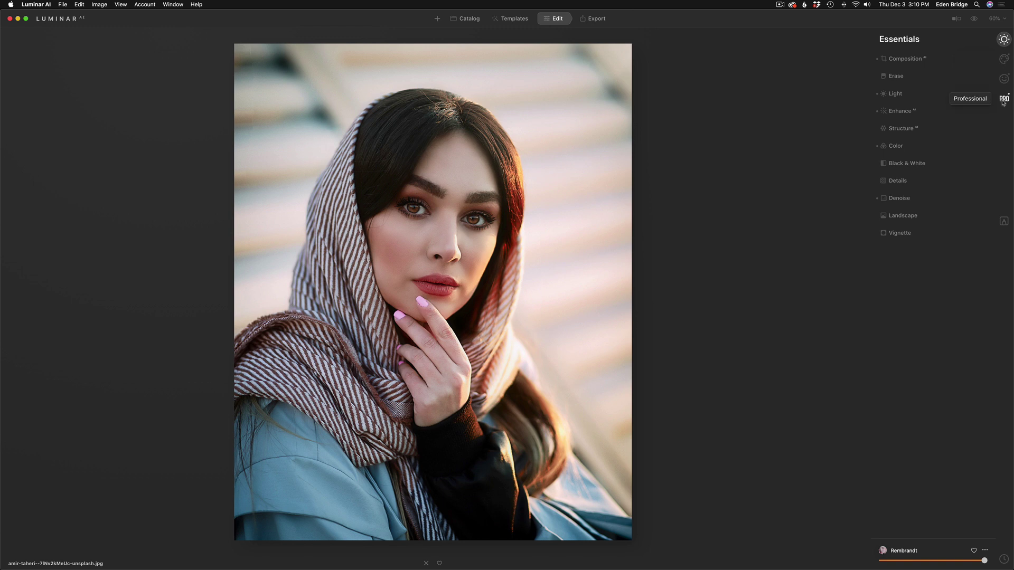
Inspect the template's Mood settings in the Creative tools
click(1004, 59)
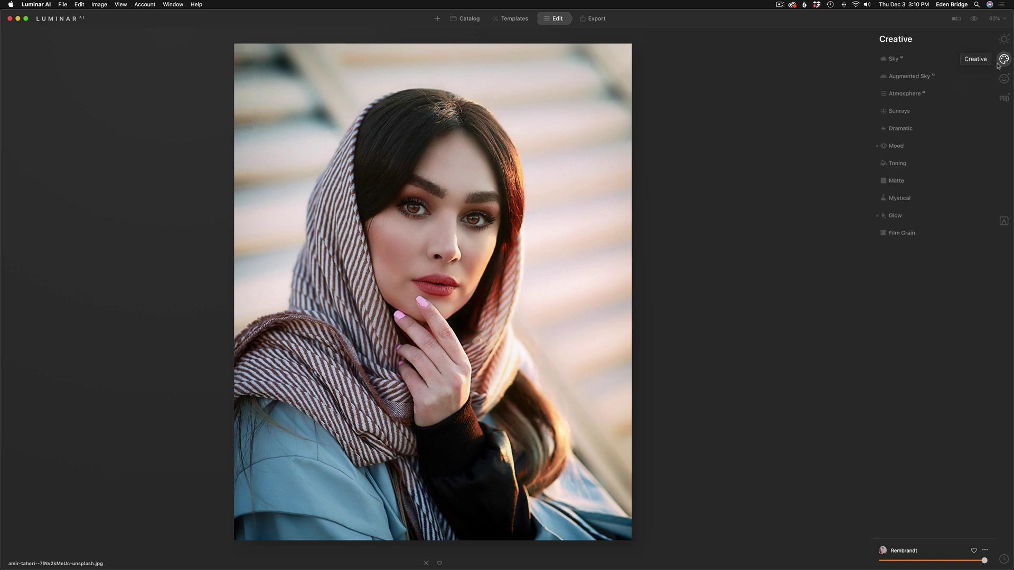
click(897, 146)
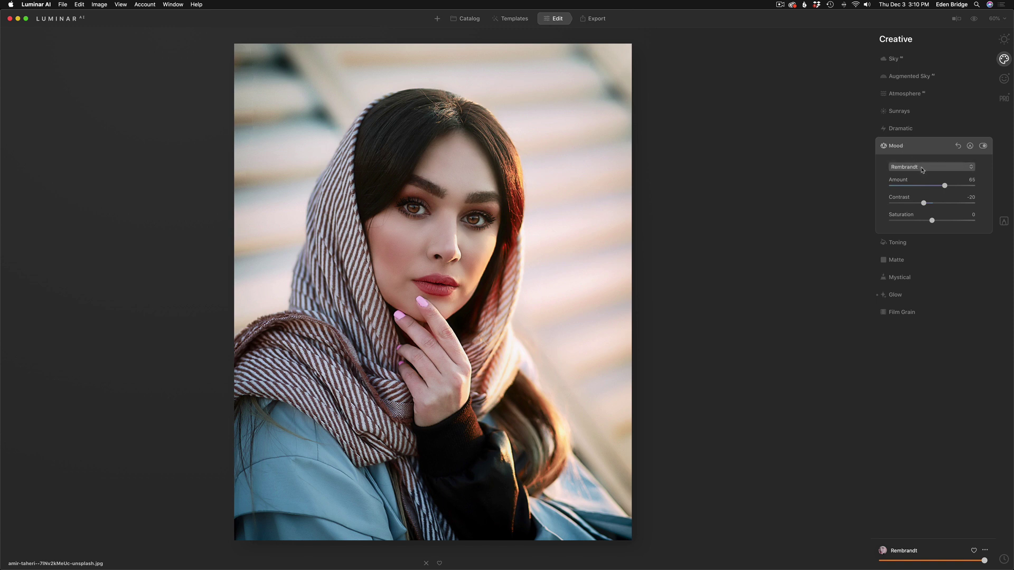
click(920, 147)
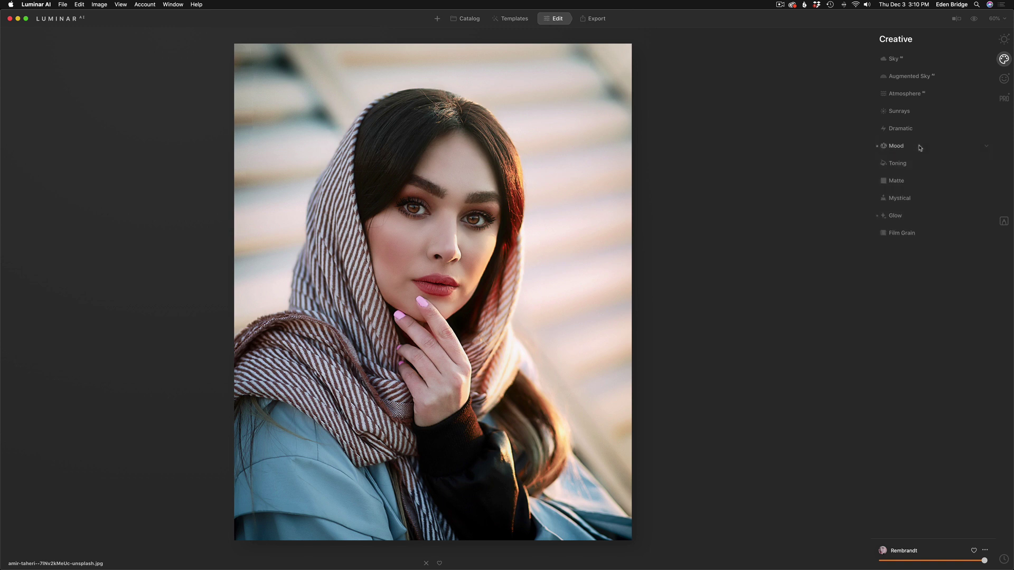
Toggle the Glow off and back on to compare, then show the Professional tools
click(901, 217)
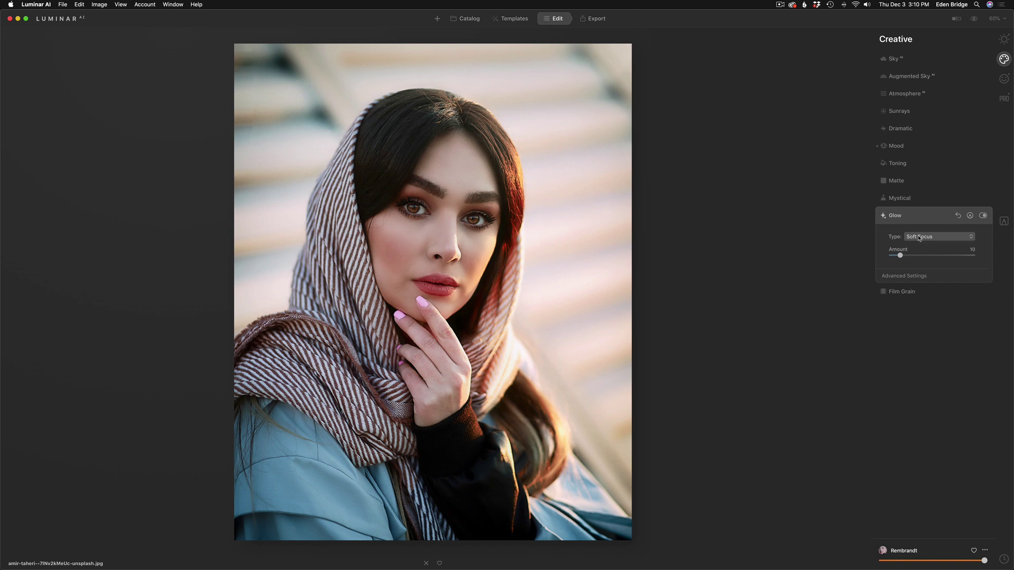
click(983, 216)
click(983, 216)
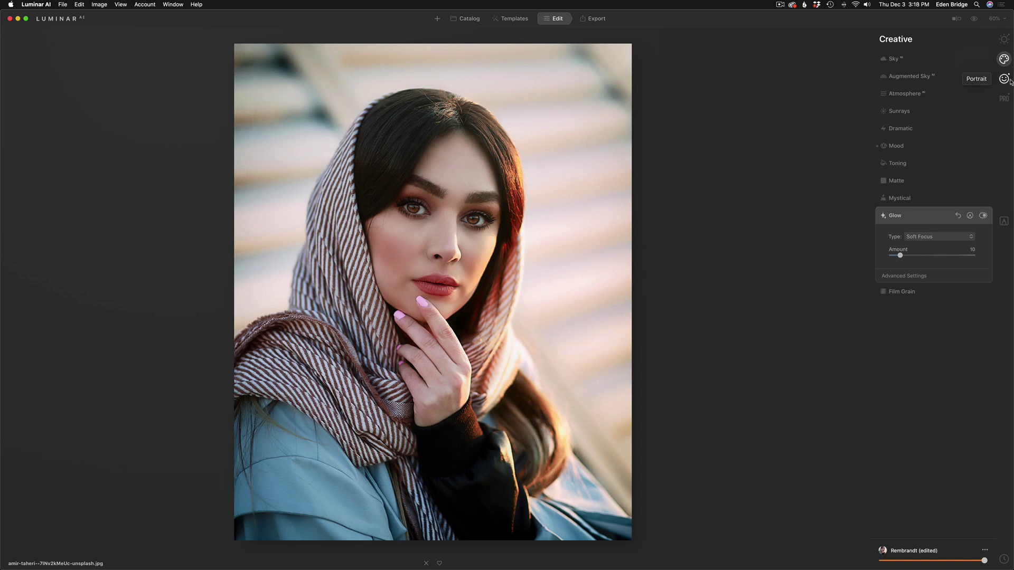
click(1004, 79)
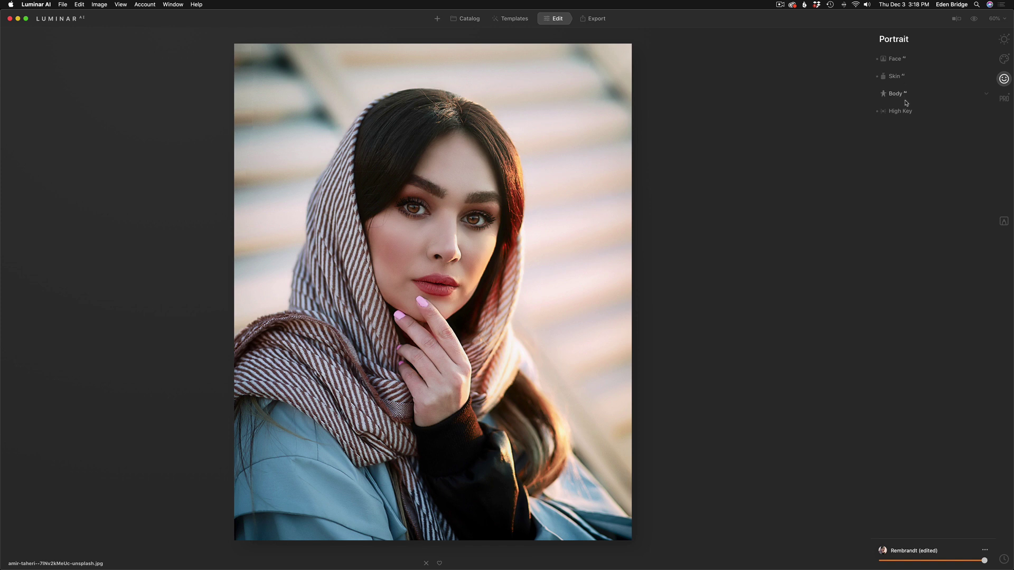
click(1005, 100)
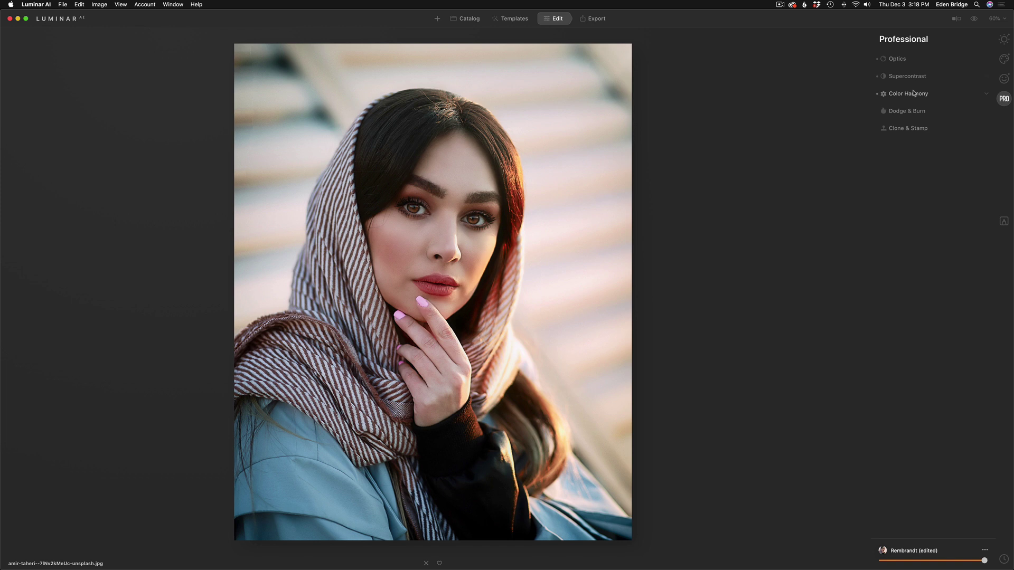
Darken the photo's edges with an Essentials Vignette at Amount -53 and Roundness -3
click(1005, 40)
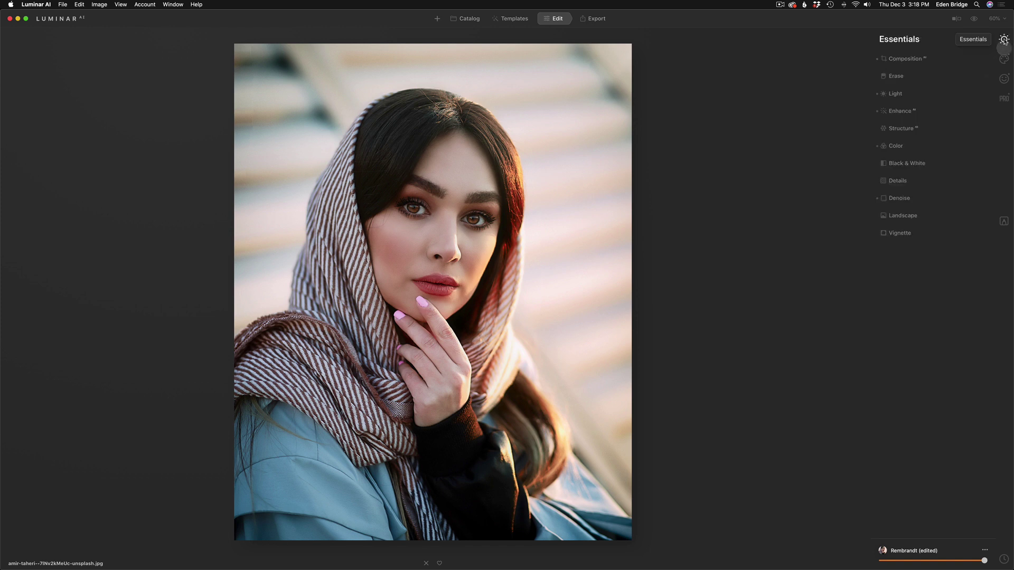
click(906, 236)
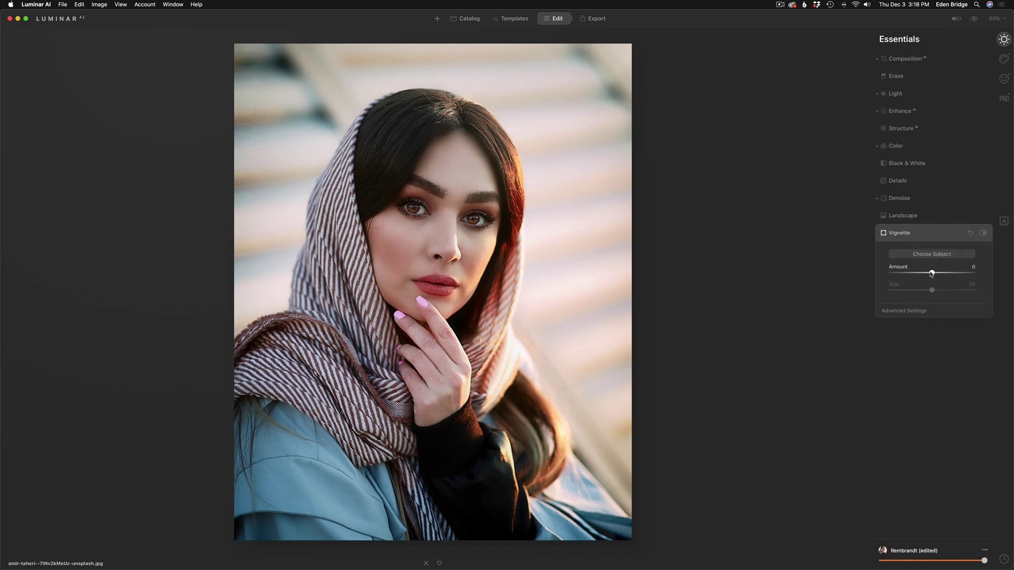
drag(932, 273, 914, 290)
click(918, 311)
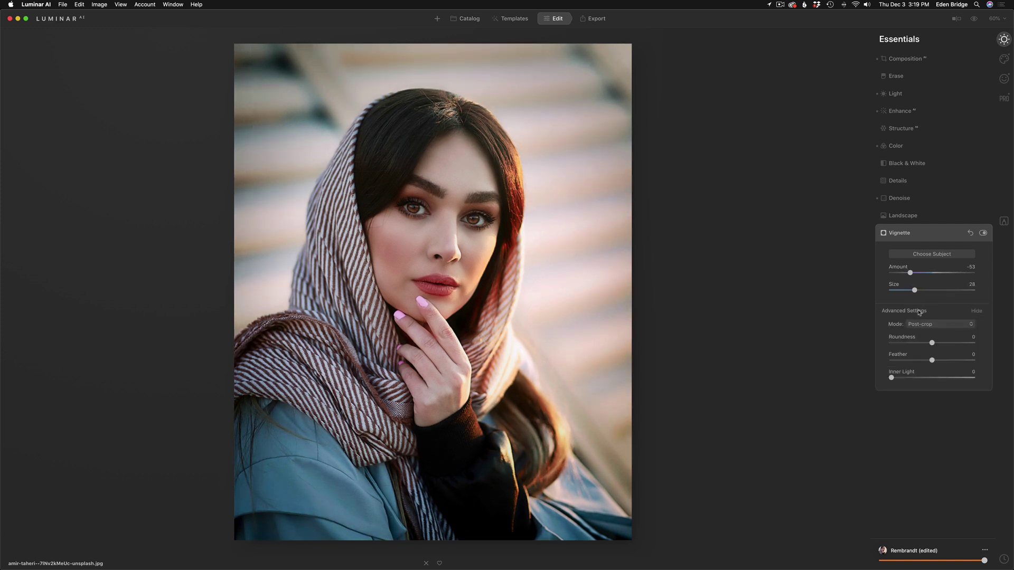
drag(932, 343, 876, 351)
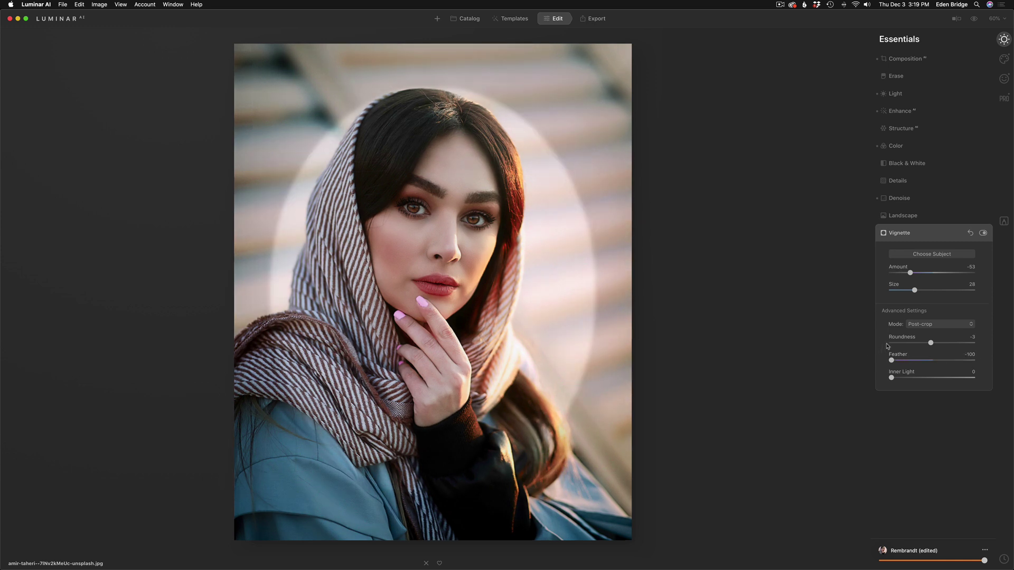
Centre the vignette on her face and set Feather -14 and Inner Light 24
click(932, 253)
click(442, 251)
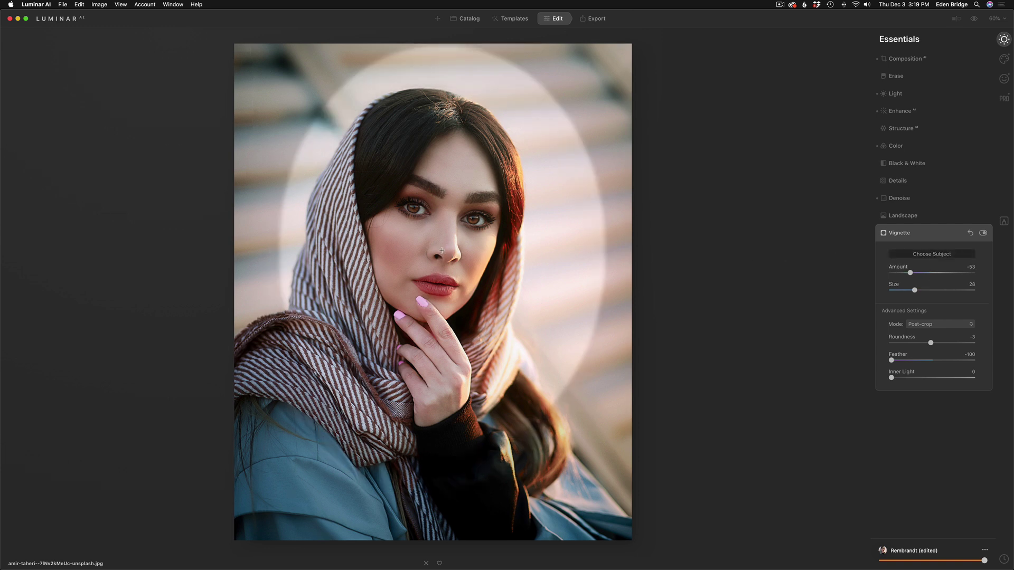
click(439, 261)
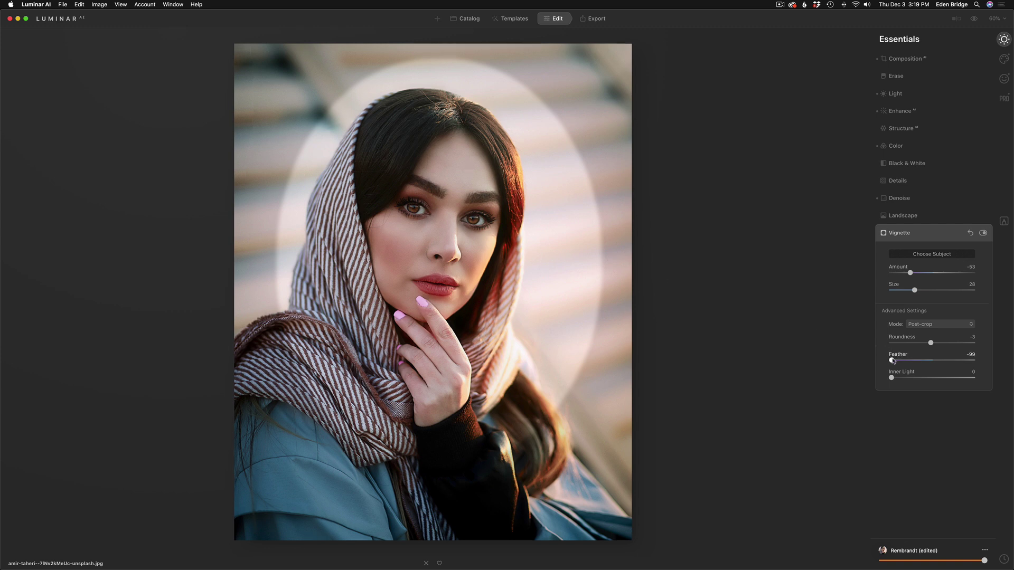
drag(892, 361, 902, 361)
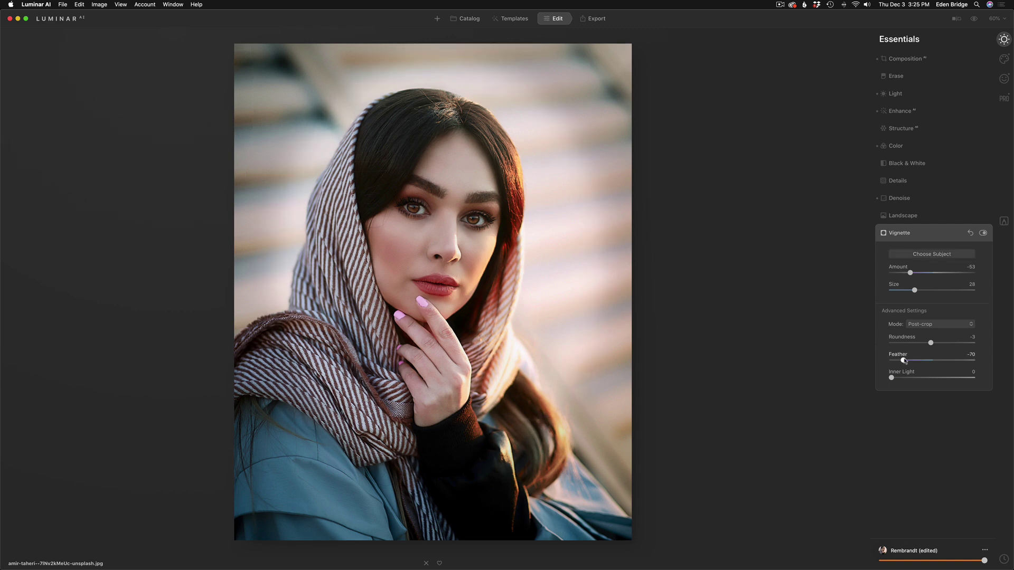
drag(903, 362, 927, 362)
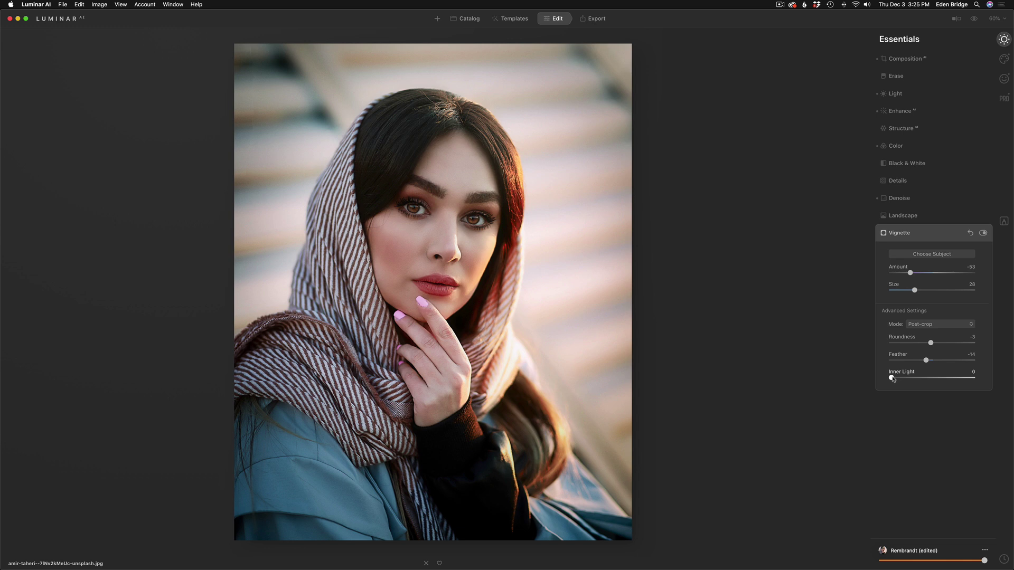
drag(893, 379, 914, 378)
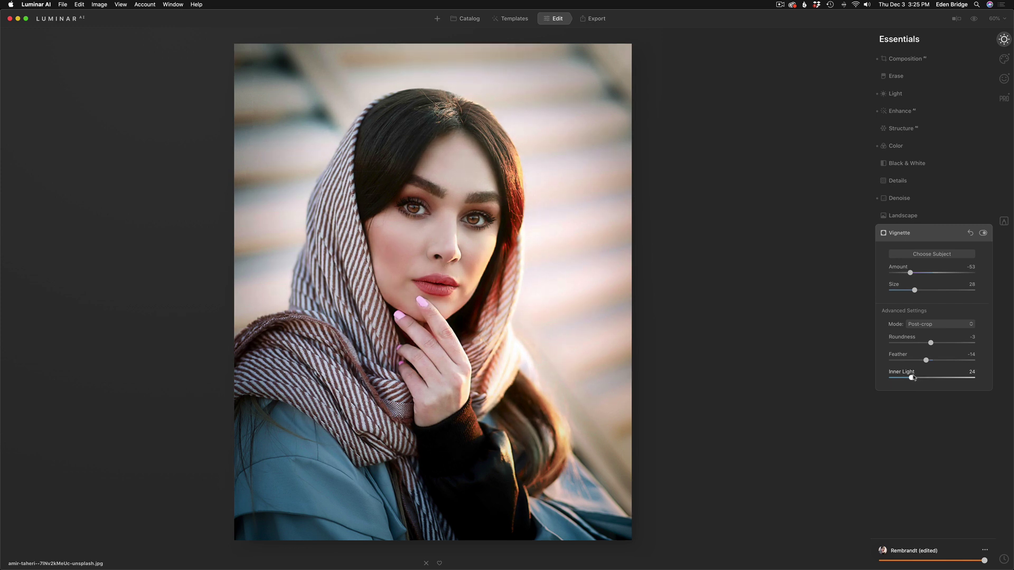
click(983, 233)
click(983, 233)
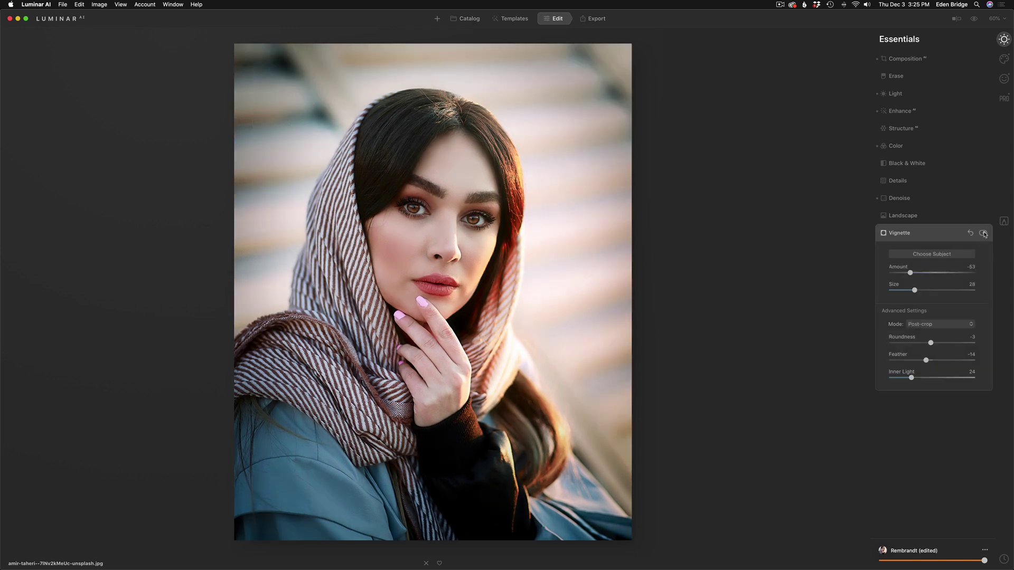